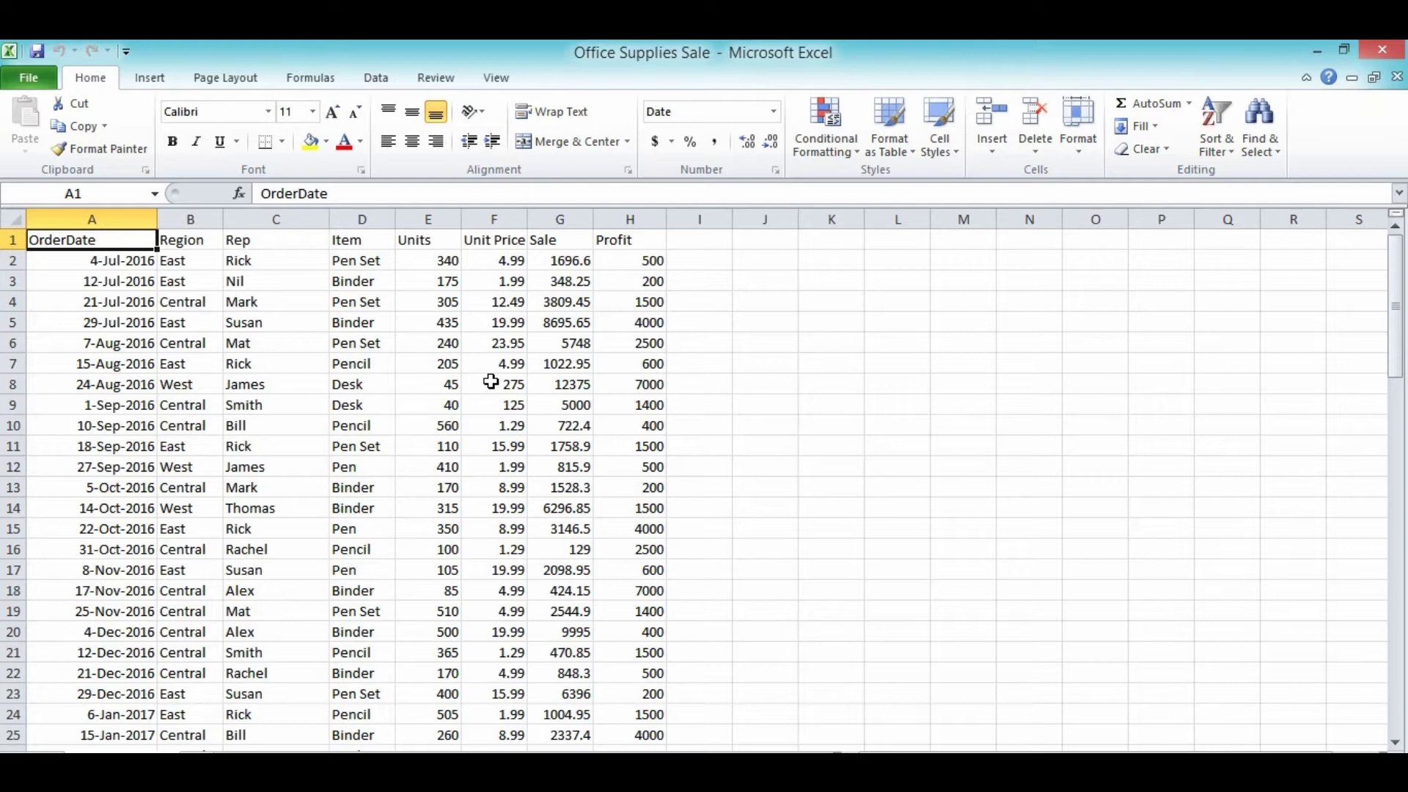
pyautogui.doubleClick(553, 235)
pyautogui.click(627, 238)
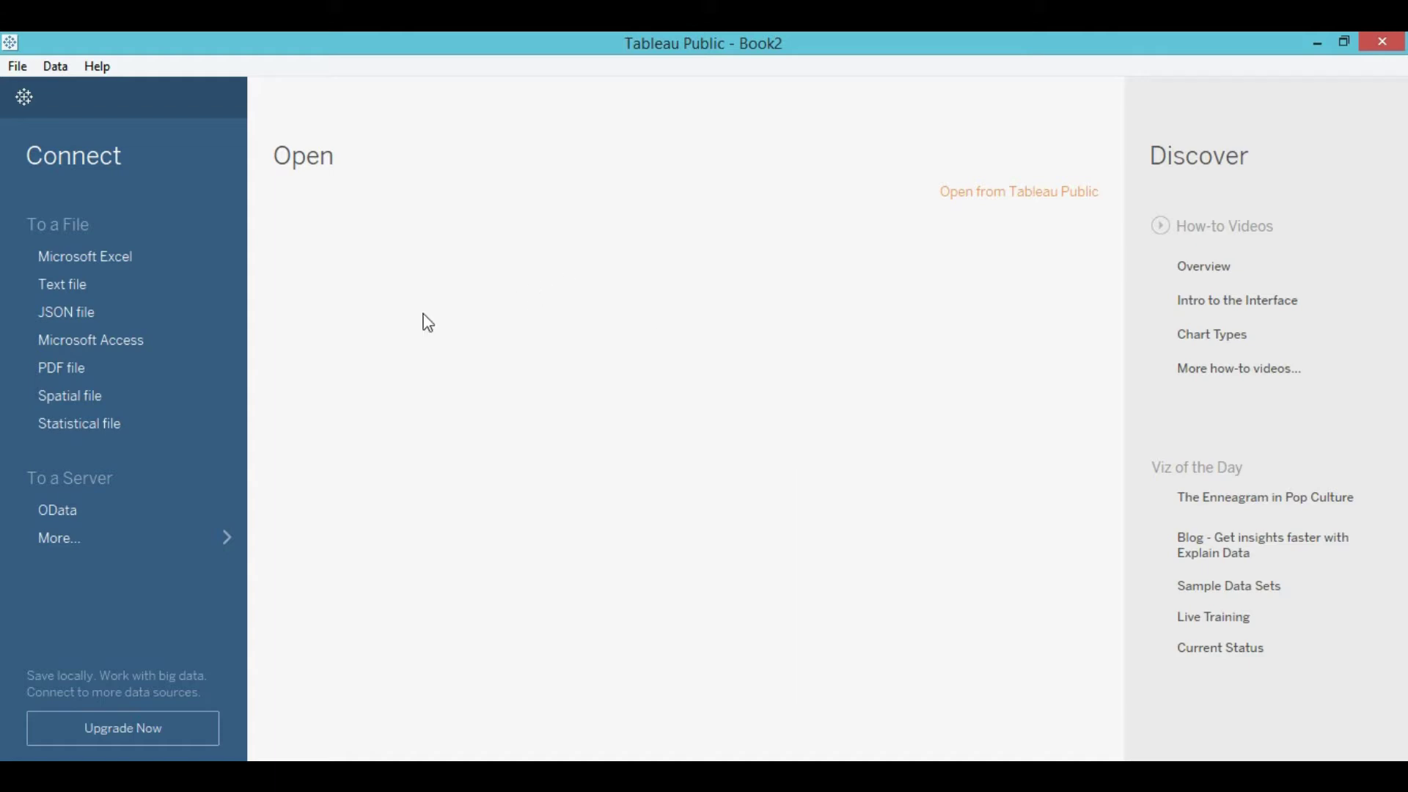
# - Connect Tableau Public to the Office Supplies Sale Excel workbook and open Sheet 1
pyautogui.click(118, 259)
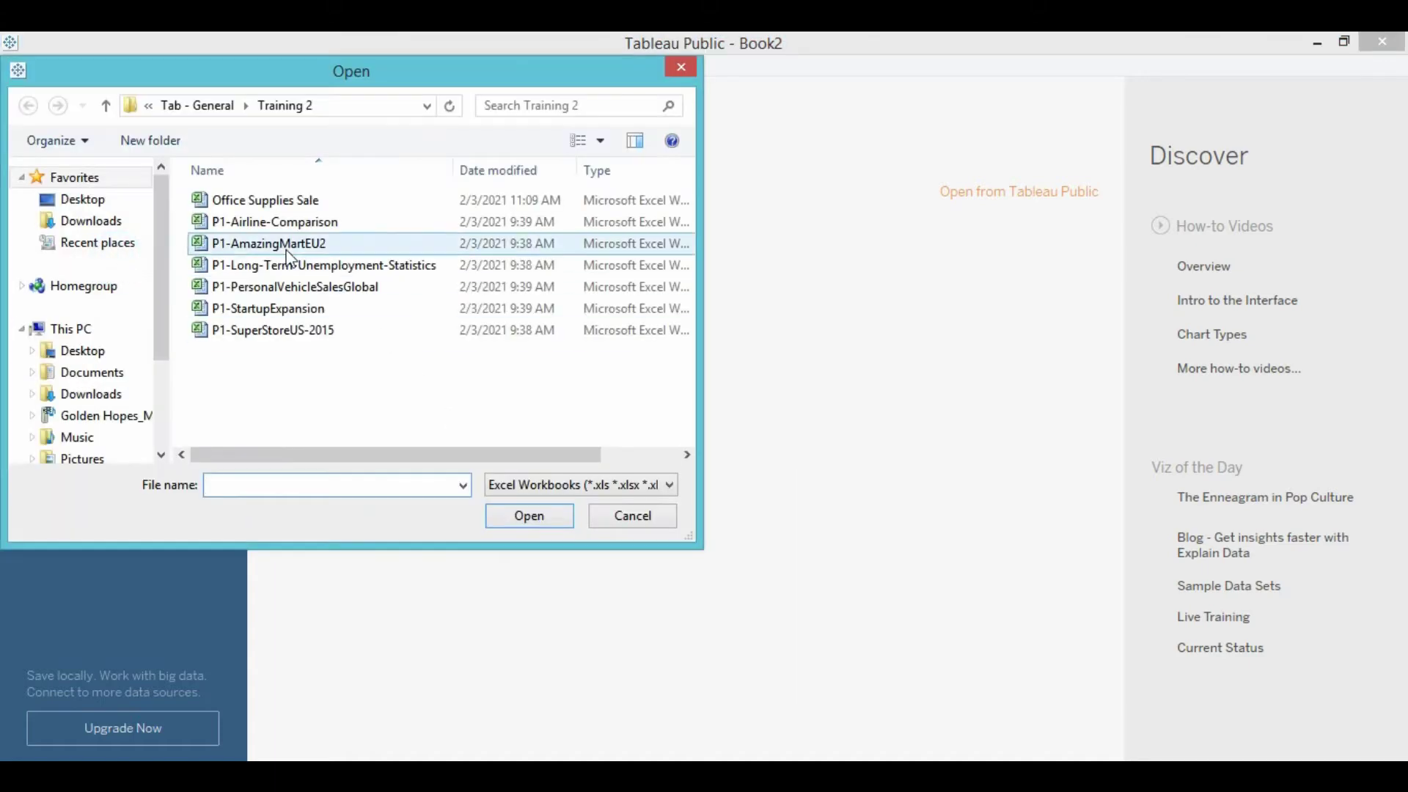
pyautogui.click(273, 199)
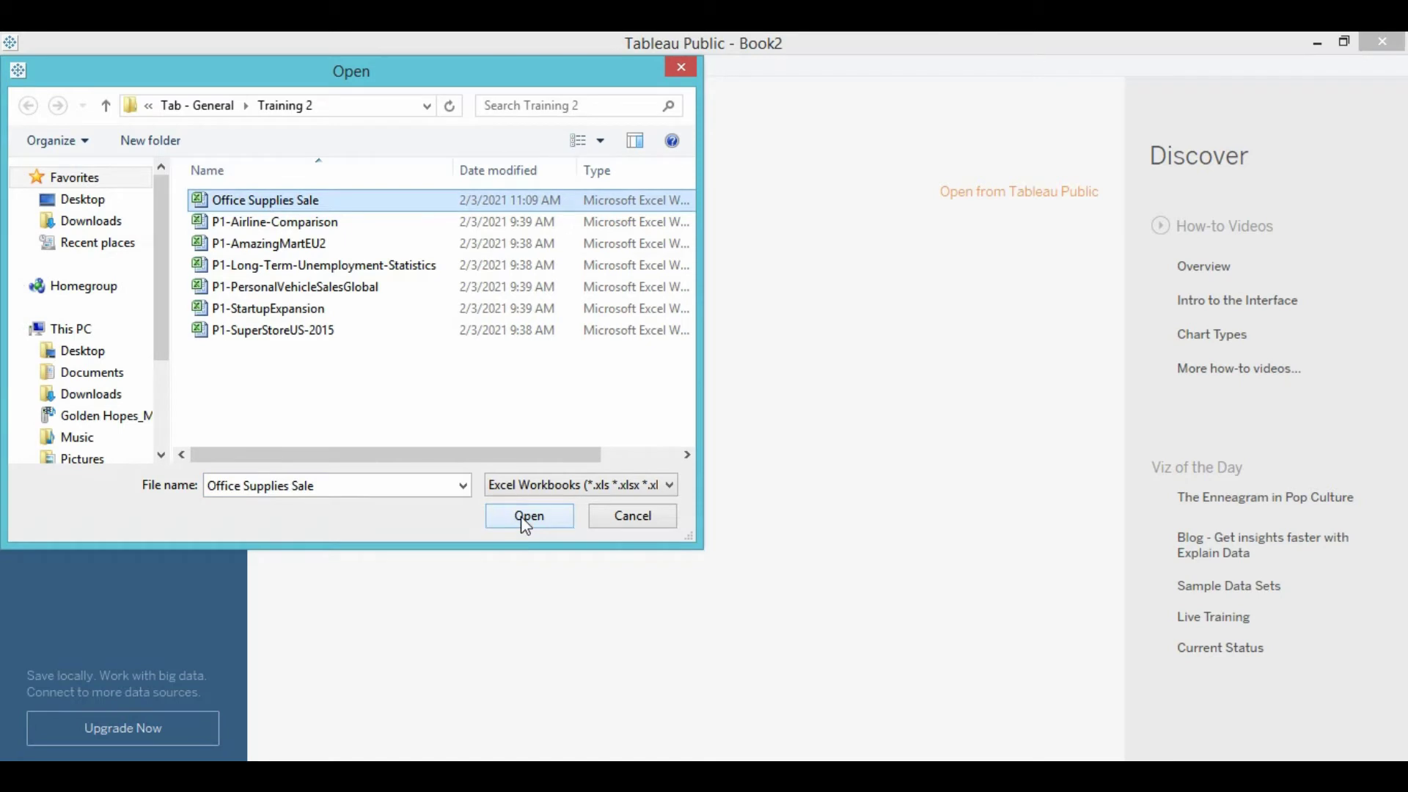
pyautogui.click(528, 517)
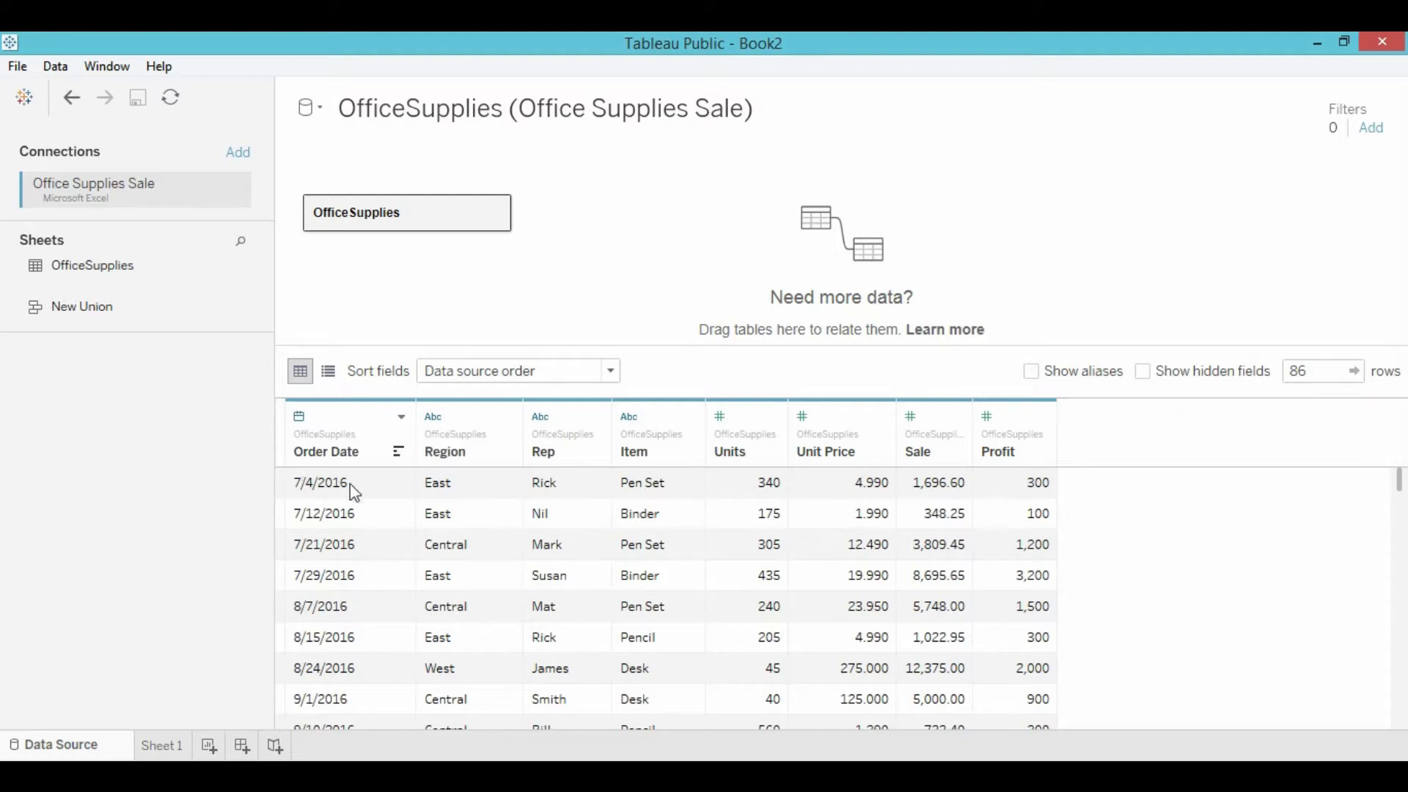
pyautogui.click(162, 747)
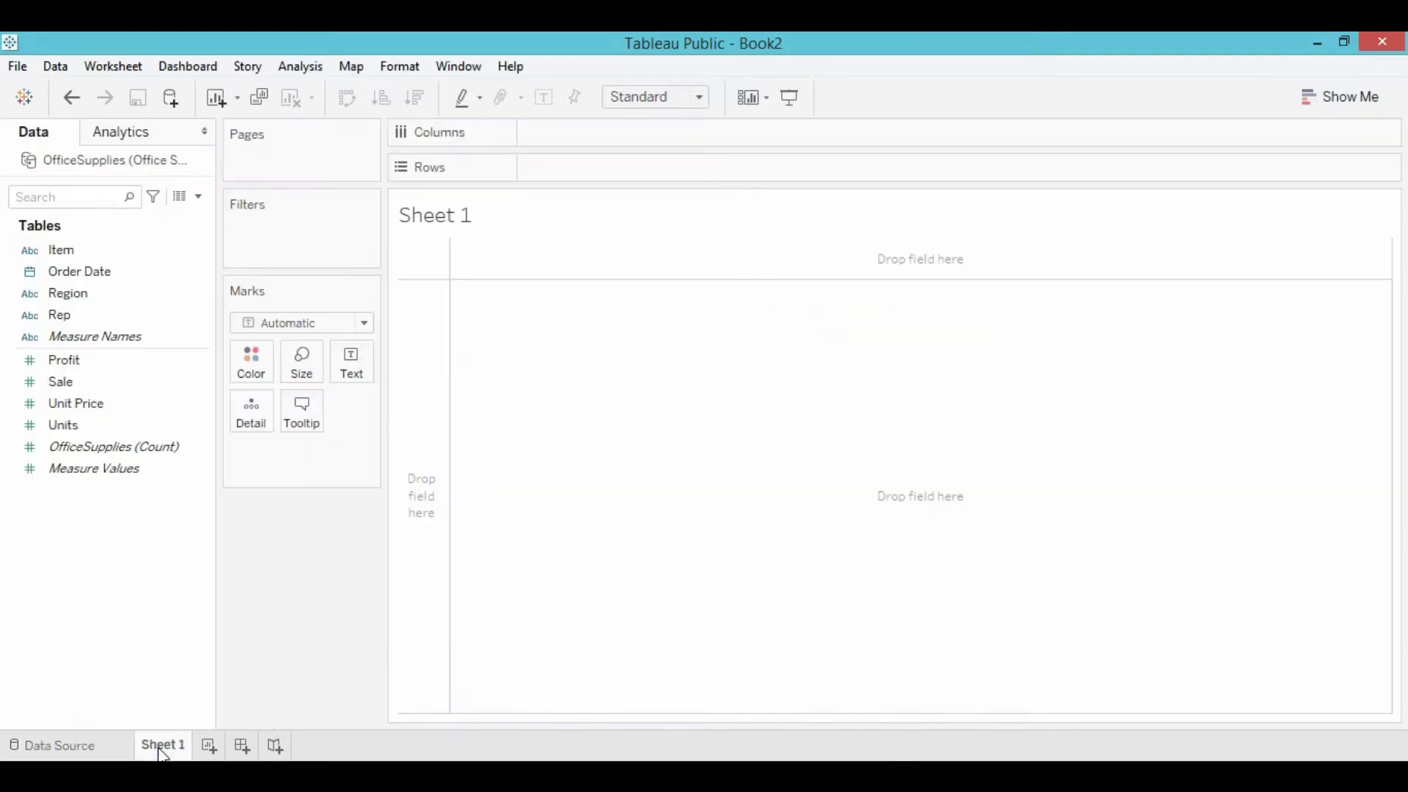
# - Place Rep on Columns and add Profit and Sale as the measures of the text table
pyautogui.click(83, 318)
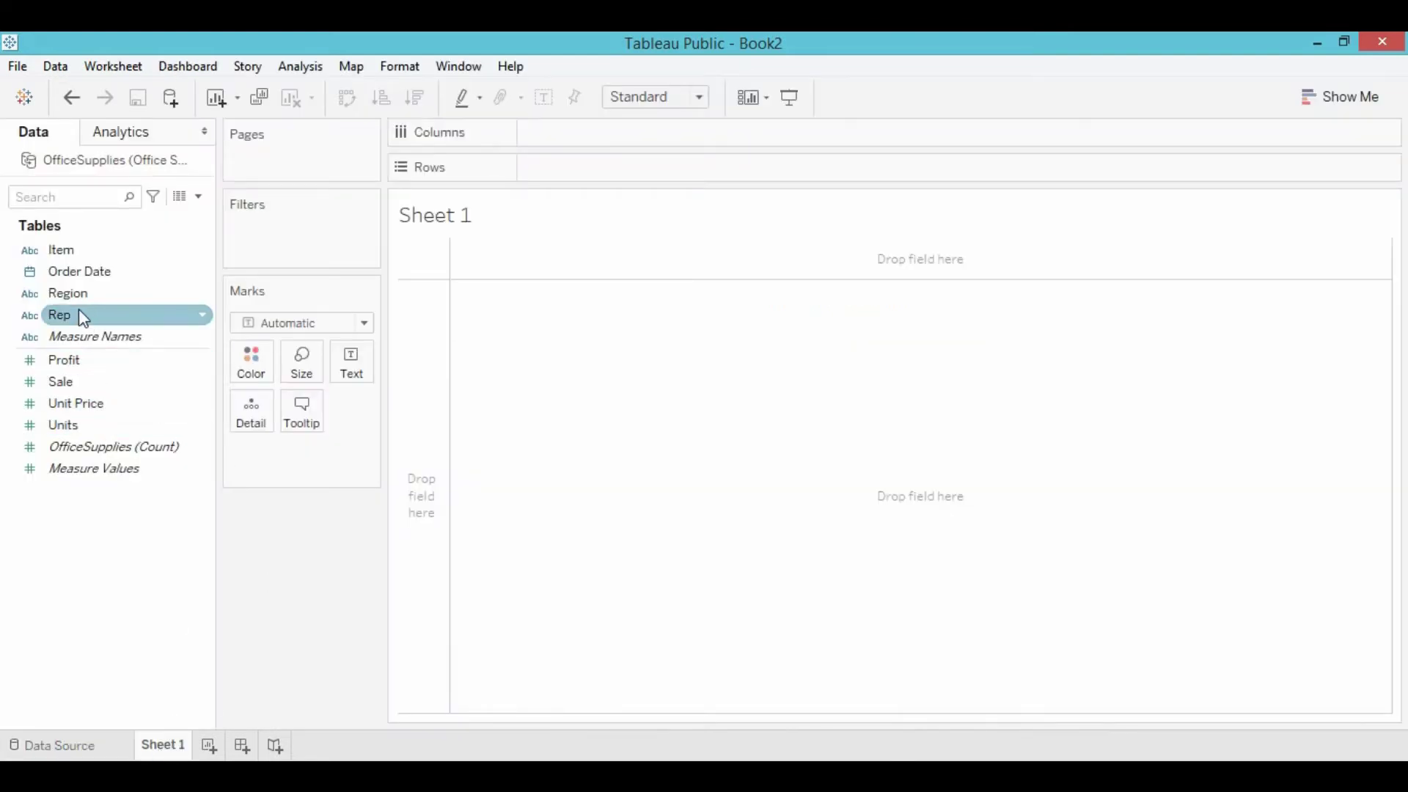
pyautogui.moveTo(70, 316); pyautogui.dragTo(571, 136)
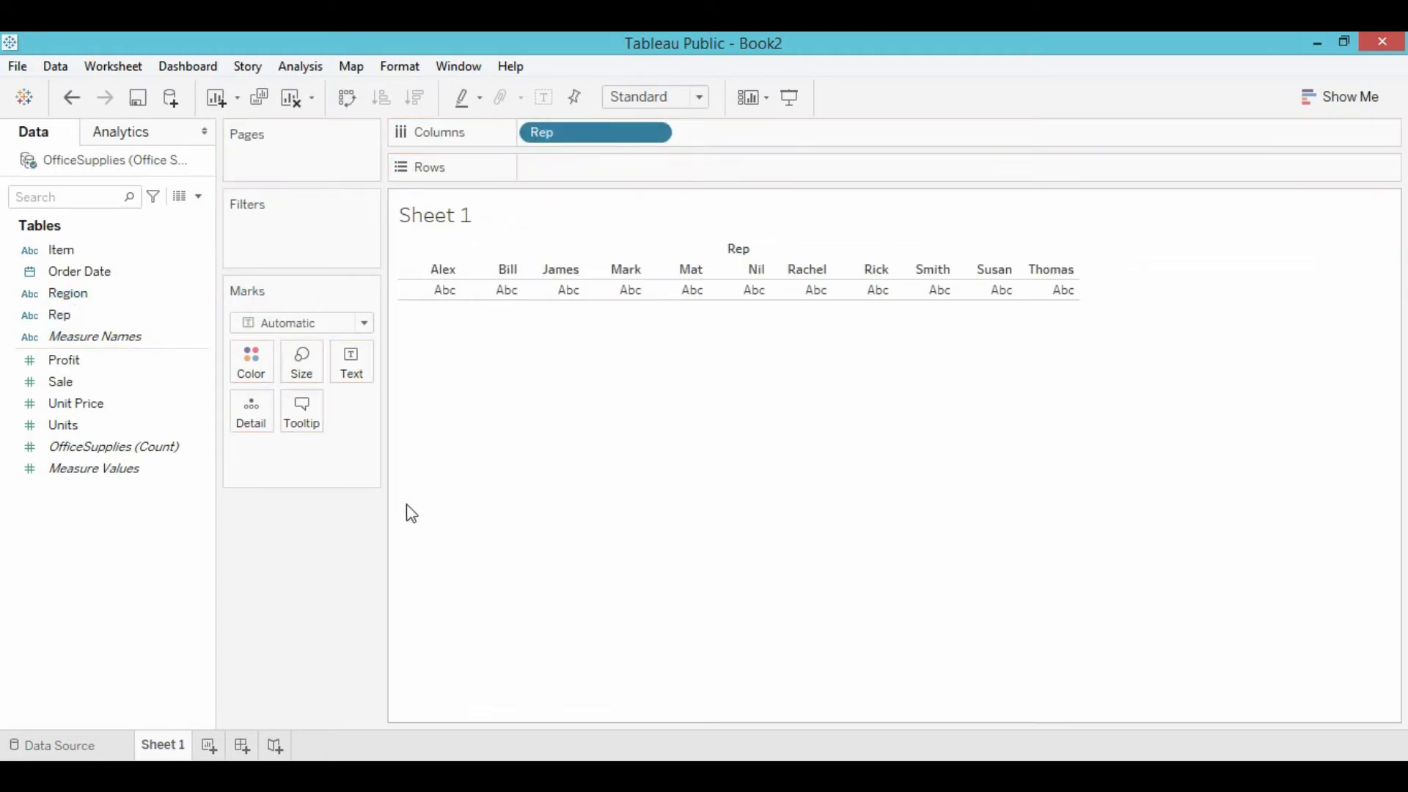
pyautogui.click(67, 362)
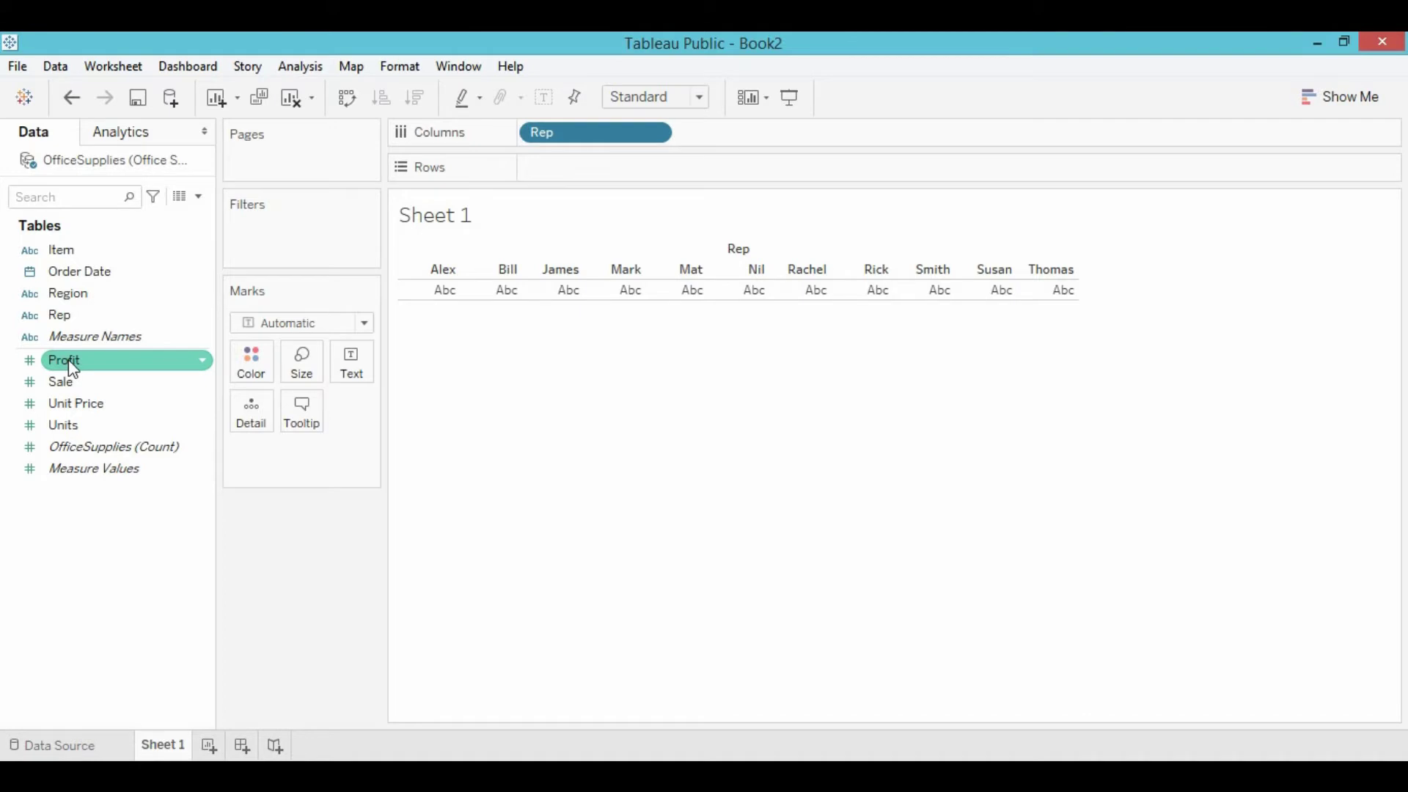
pyautogui.doubleClick(69, 361)
pyautogui.click(67, 382)
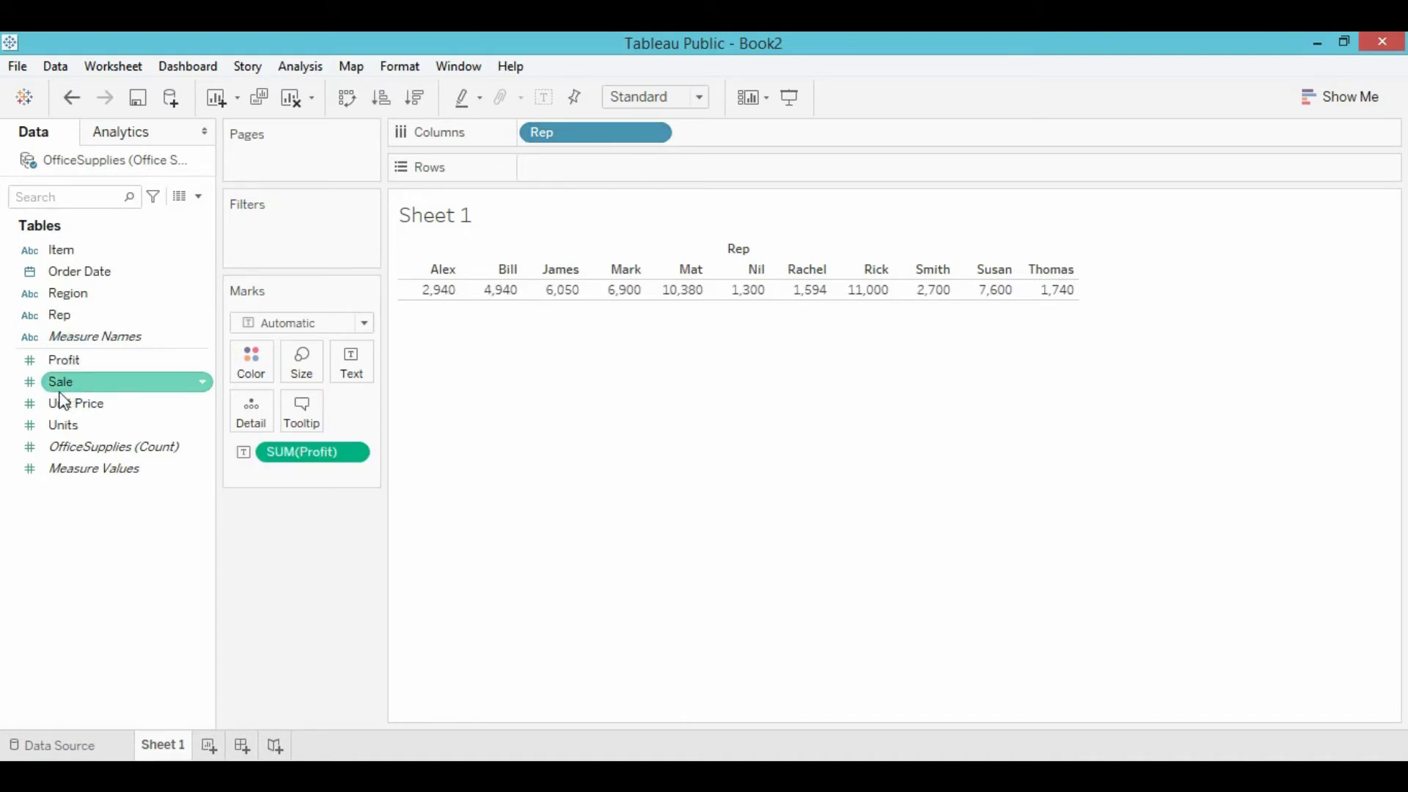
pyautogui.doubleClick(67, 382)
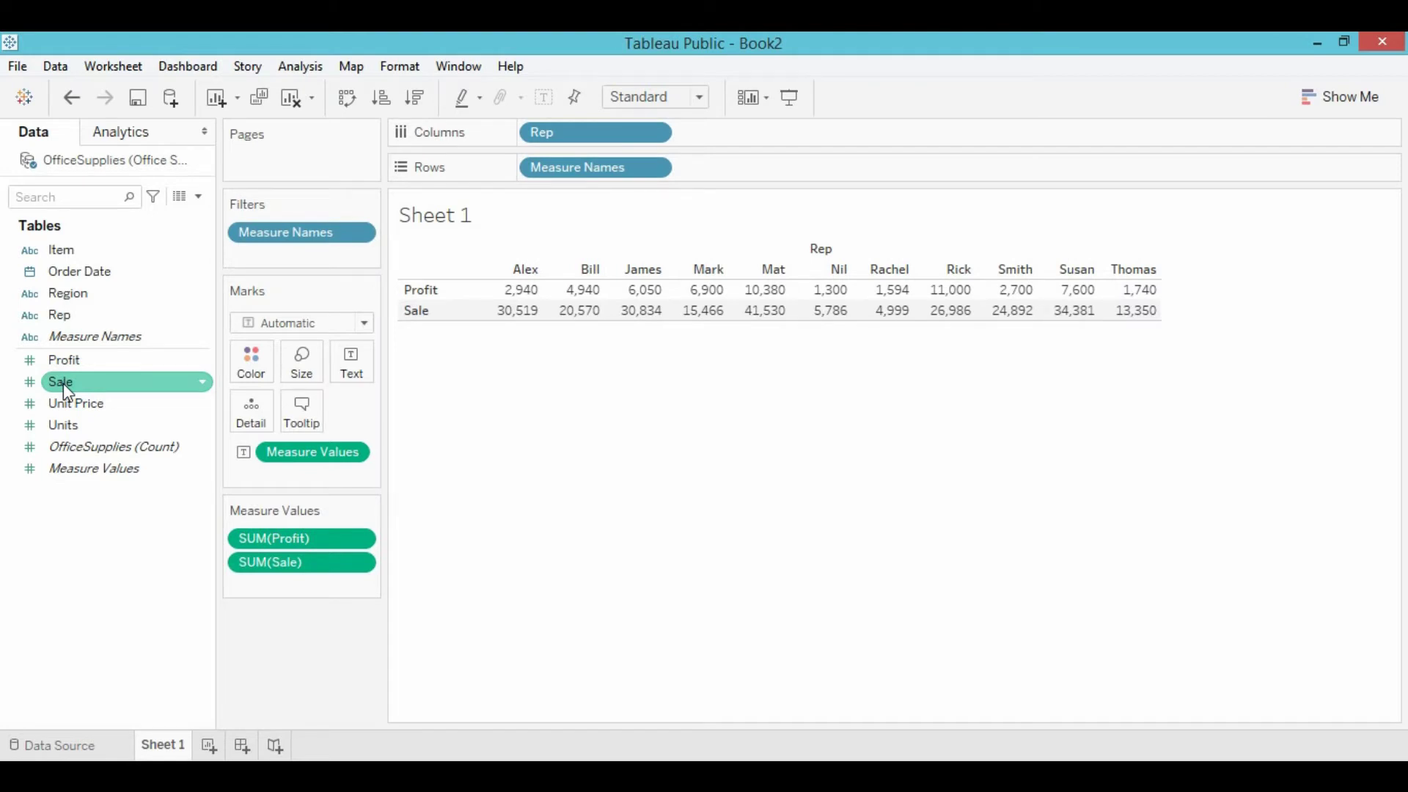
pyautogui.click(664, 489)
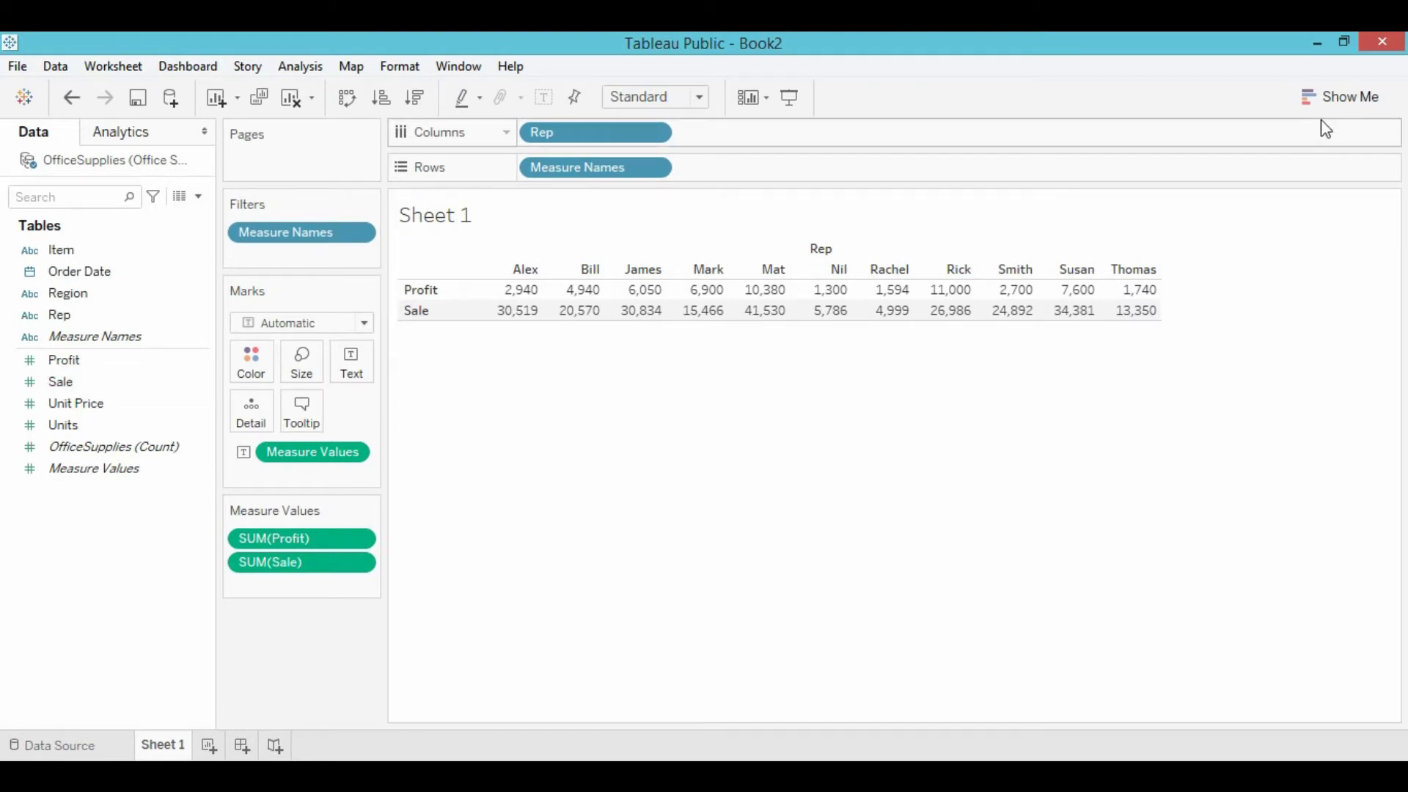
# - Convert the table to side-by-side bars and move Measure Names from Columns to Color to stack Profit and Sale per rep
pyautogui.click(1336, 96)
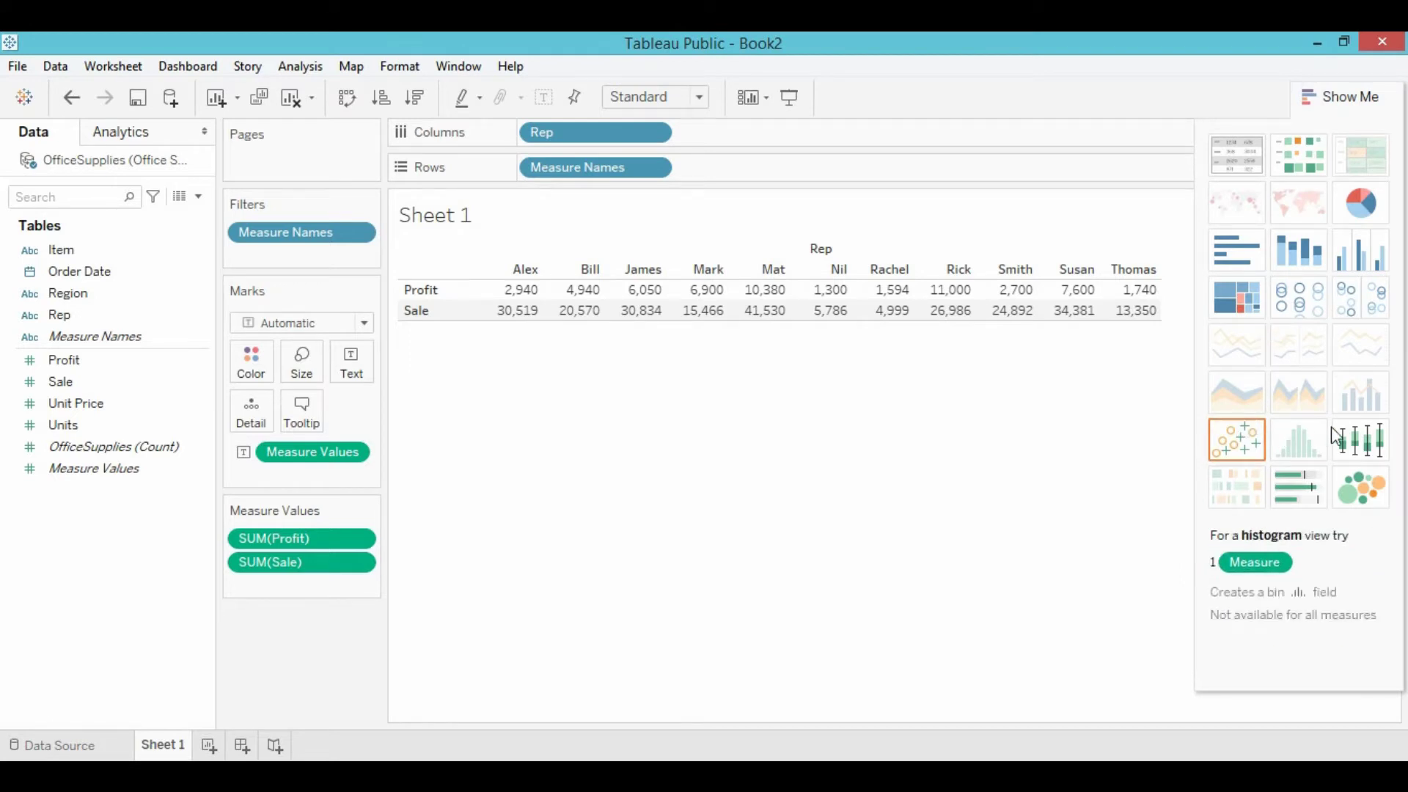
pyautogui.click(1370, 263)
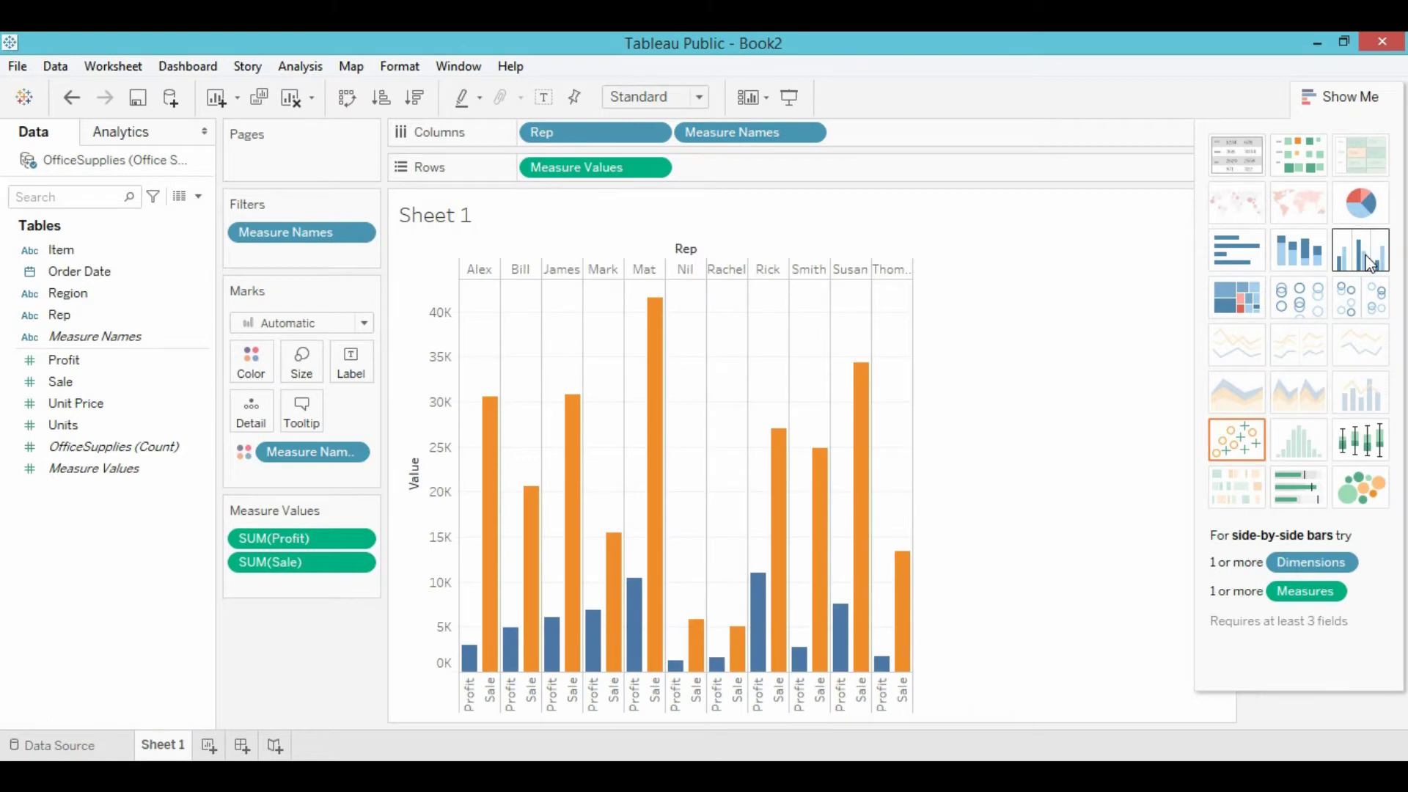
pyautogui.click(1327, 98)
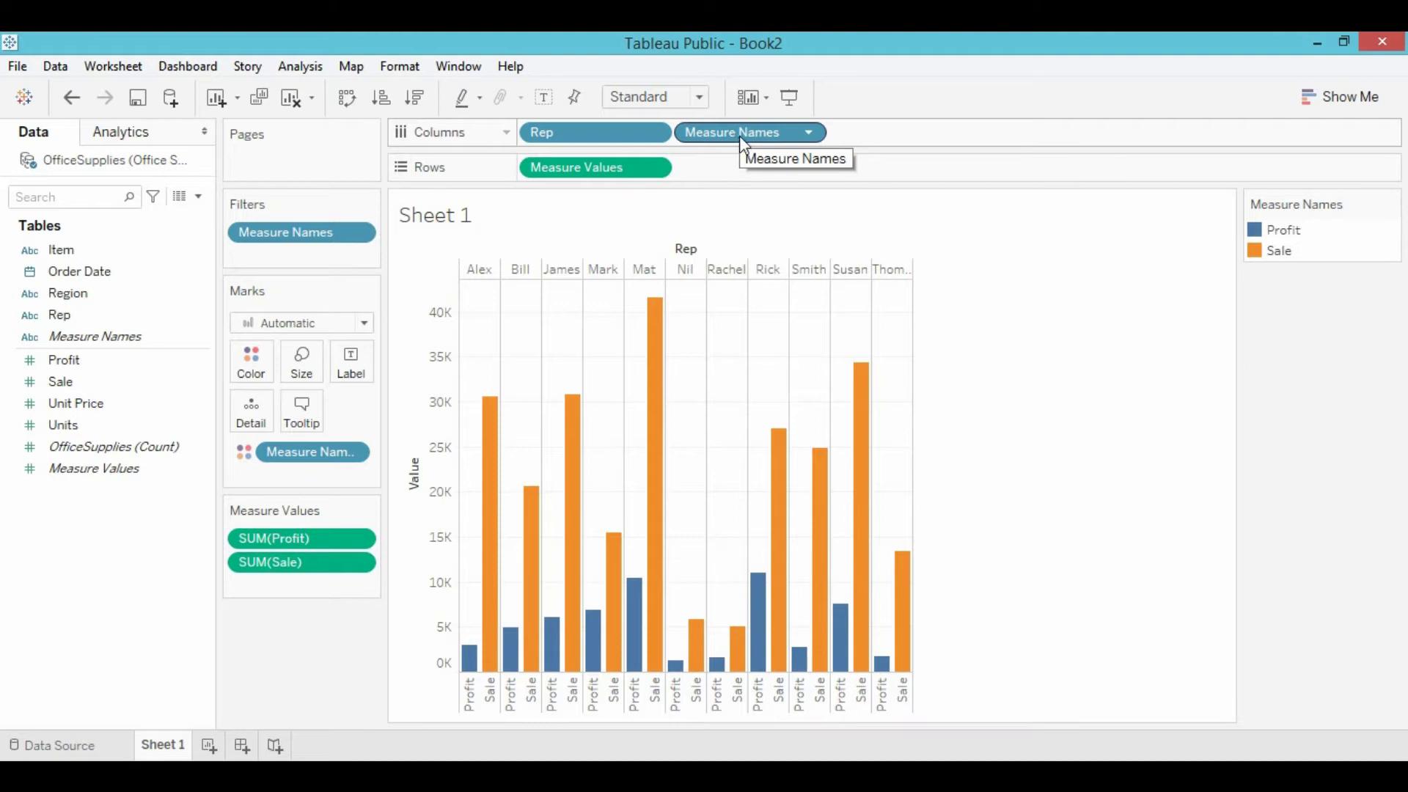
pyautogui.moveTo(739, 135); pyautogui.dragTo(265, 374)
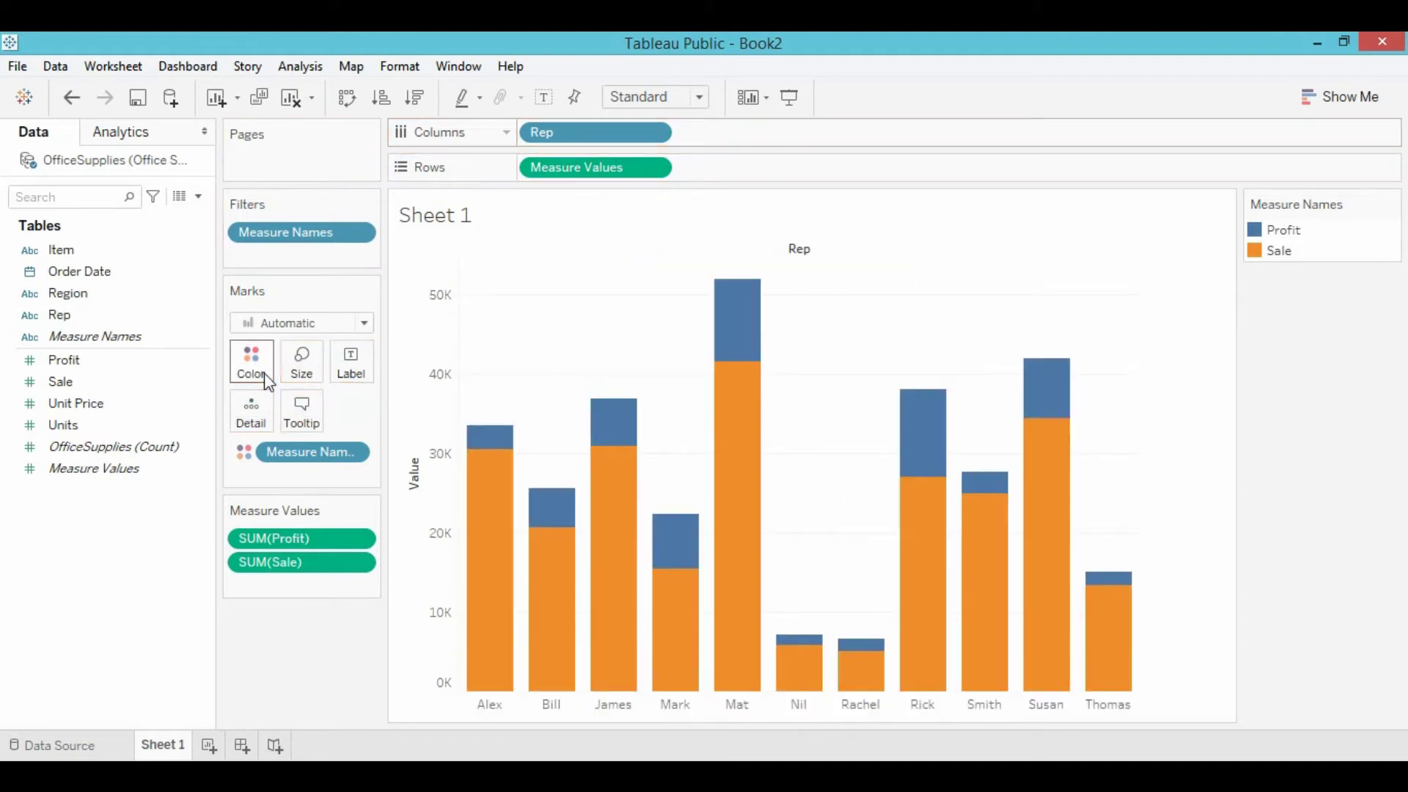
# - Inspect the Sale and Profit segments of the first rep's stacked bar
pyautogui.moveTo(467, 675)
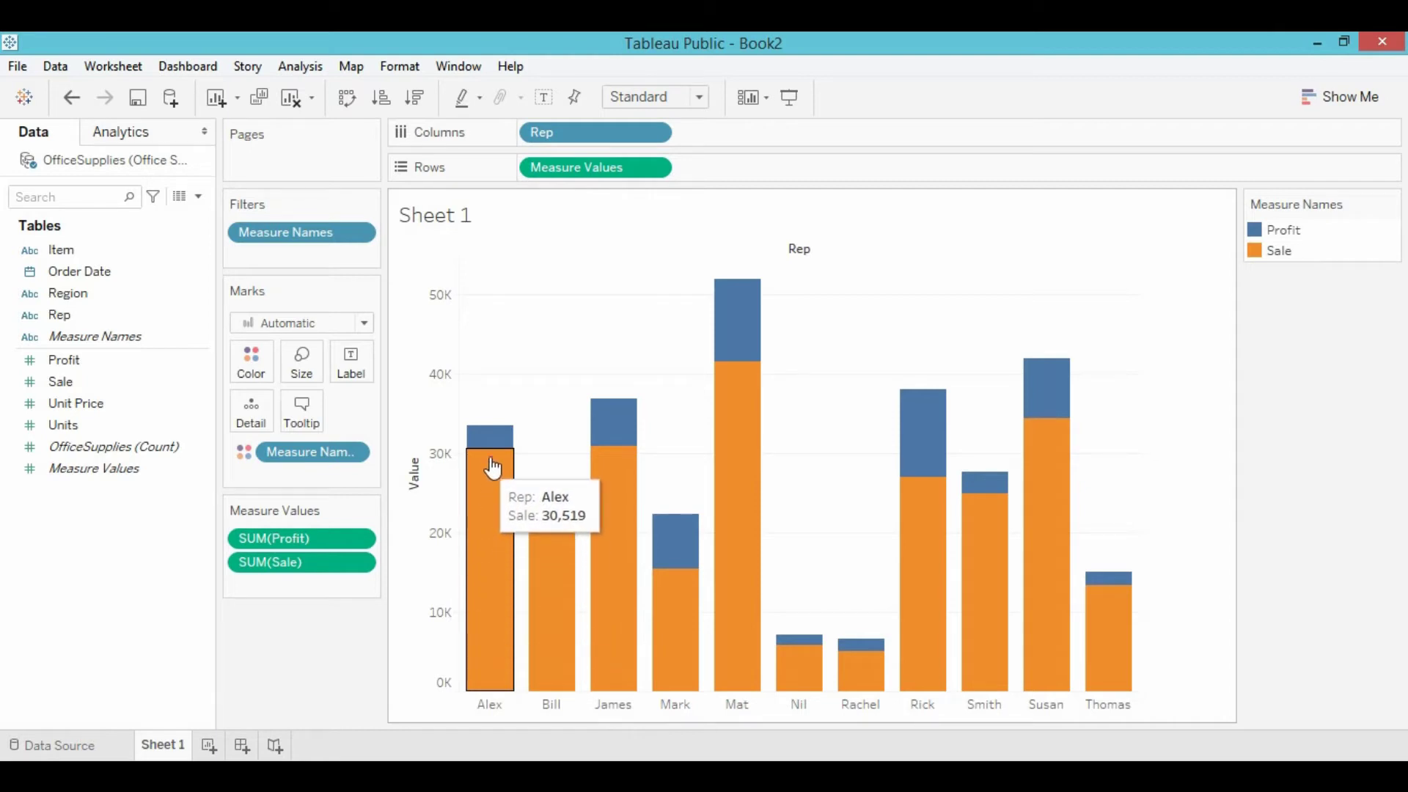
pyautogui.moveTo(489, 444)
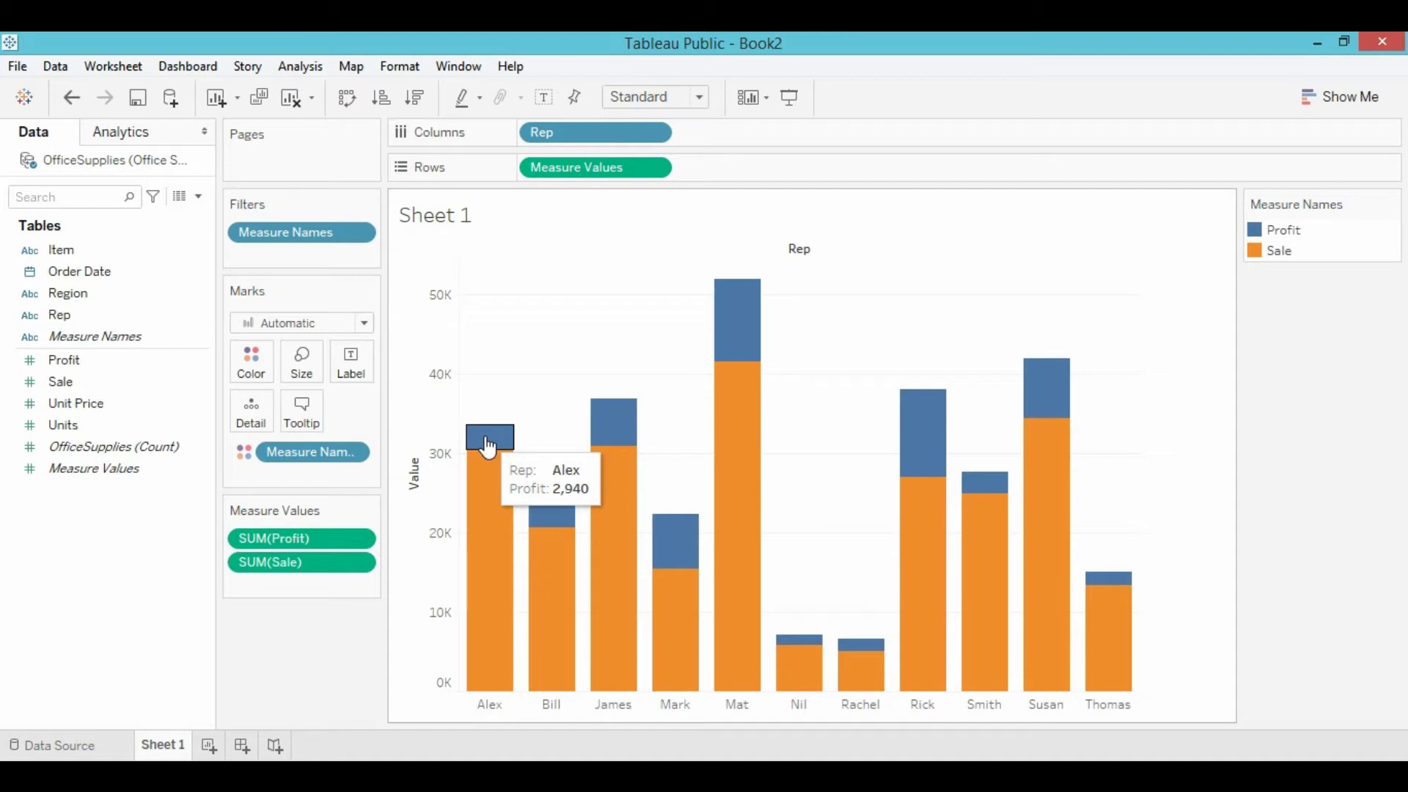
pyautogui.click(489, 445)
pyautogui.click(485, 493)
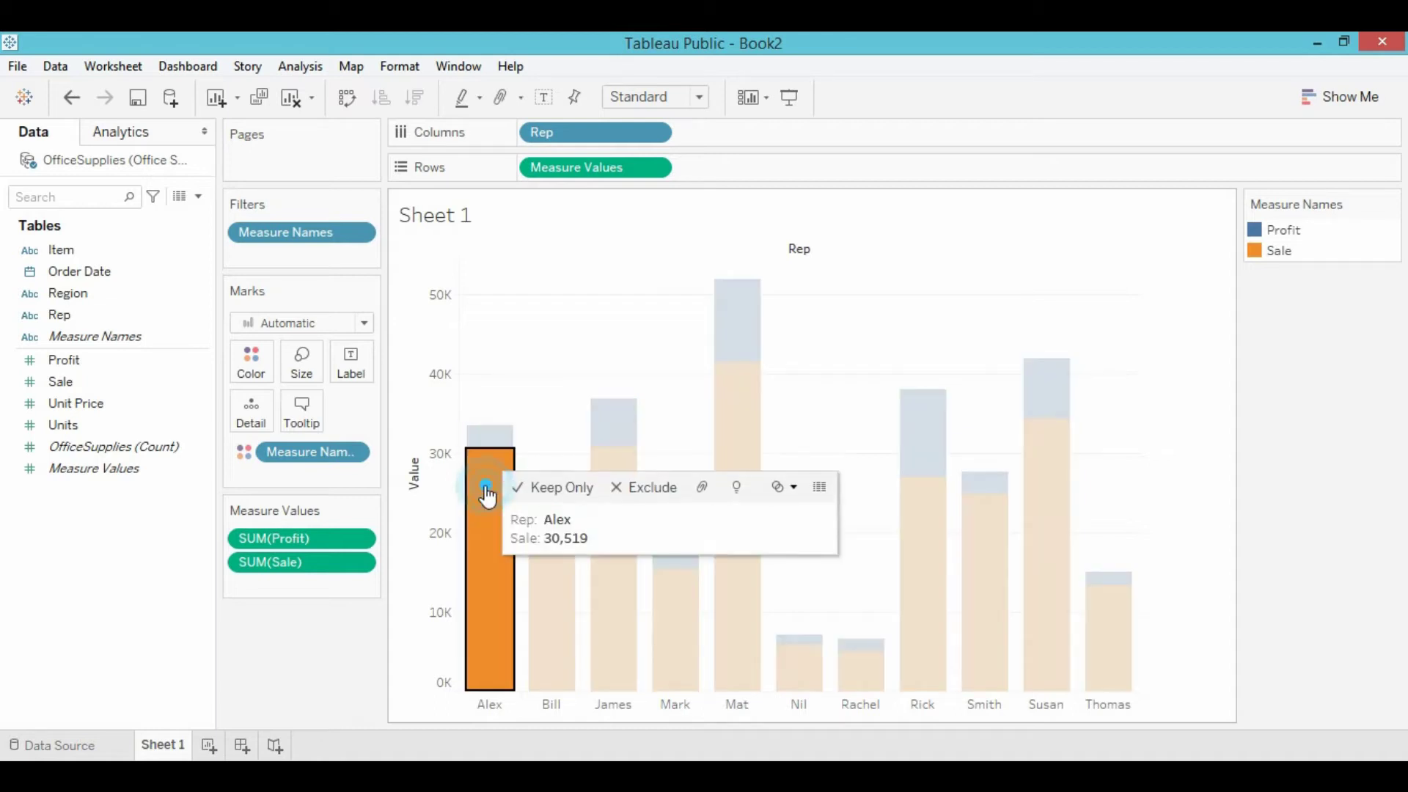
pyautogui.click(475, 517)
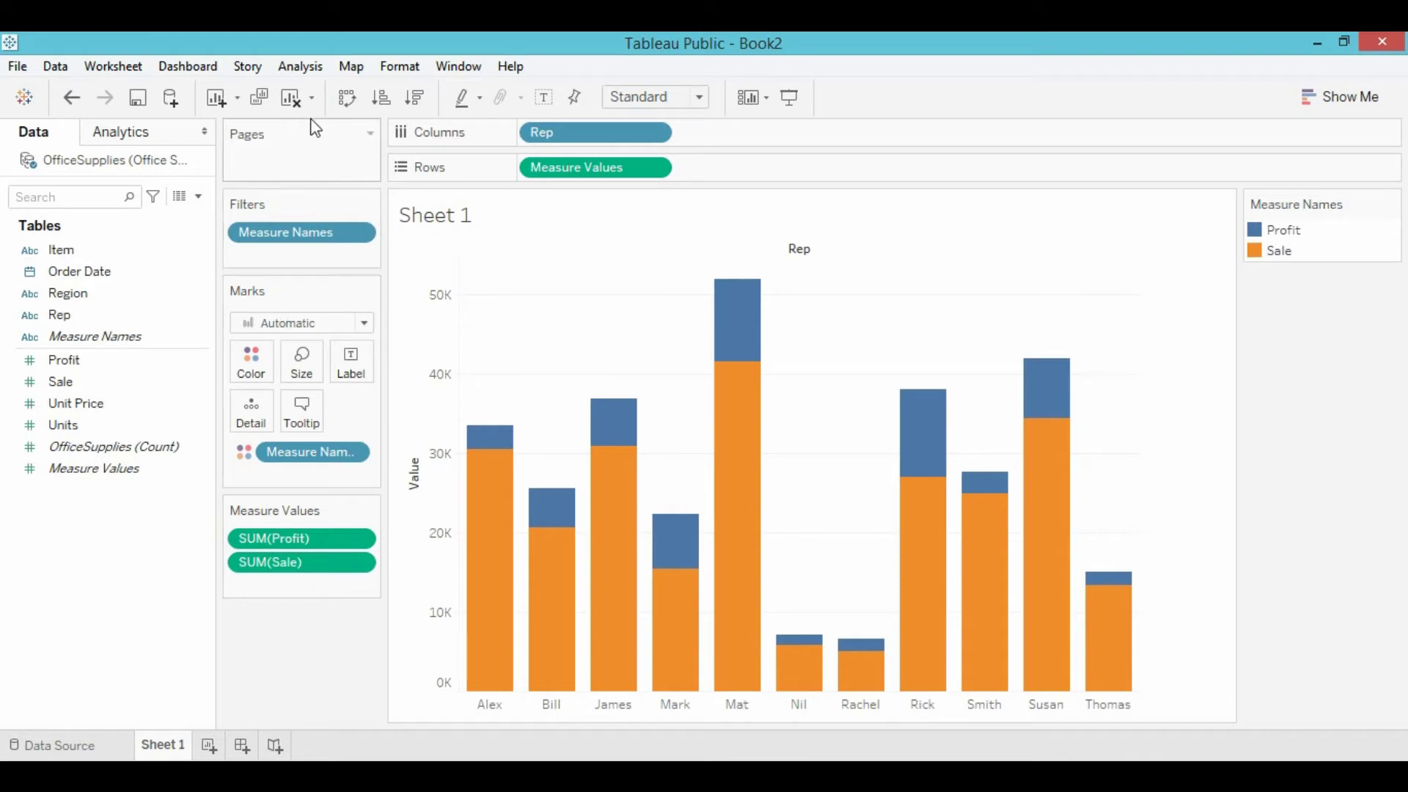
# - Turn off mark stacking so each rep's Profit and Sale bars both start at zero
pyautogui.click(303, 66)
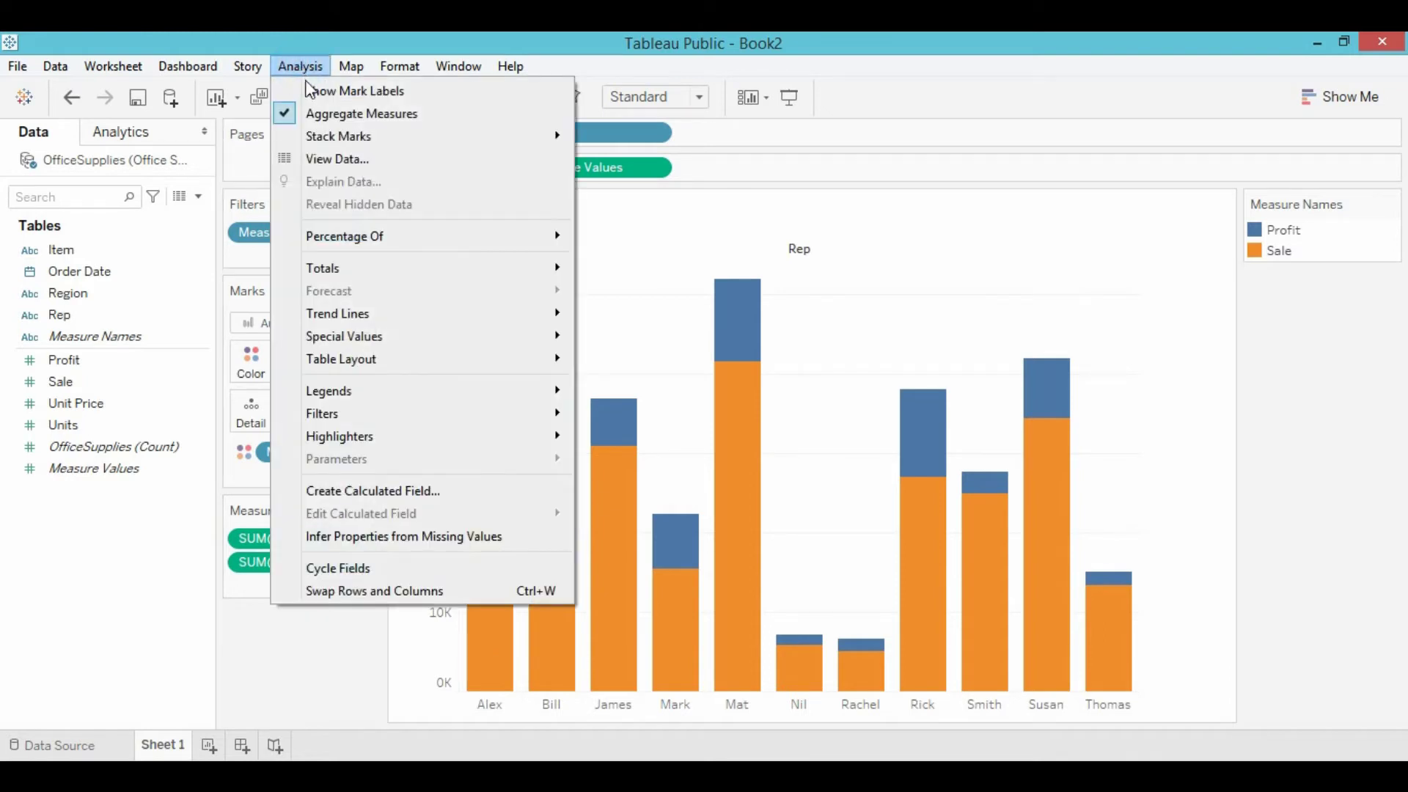
pyautogui.moveTo(312, 139)
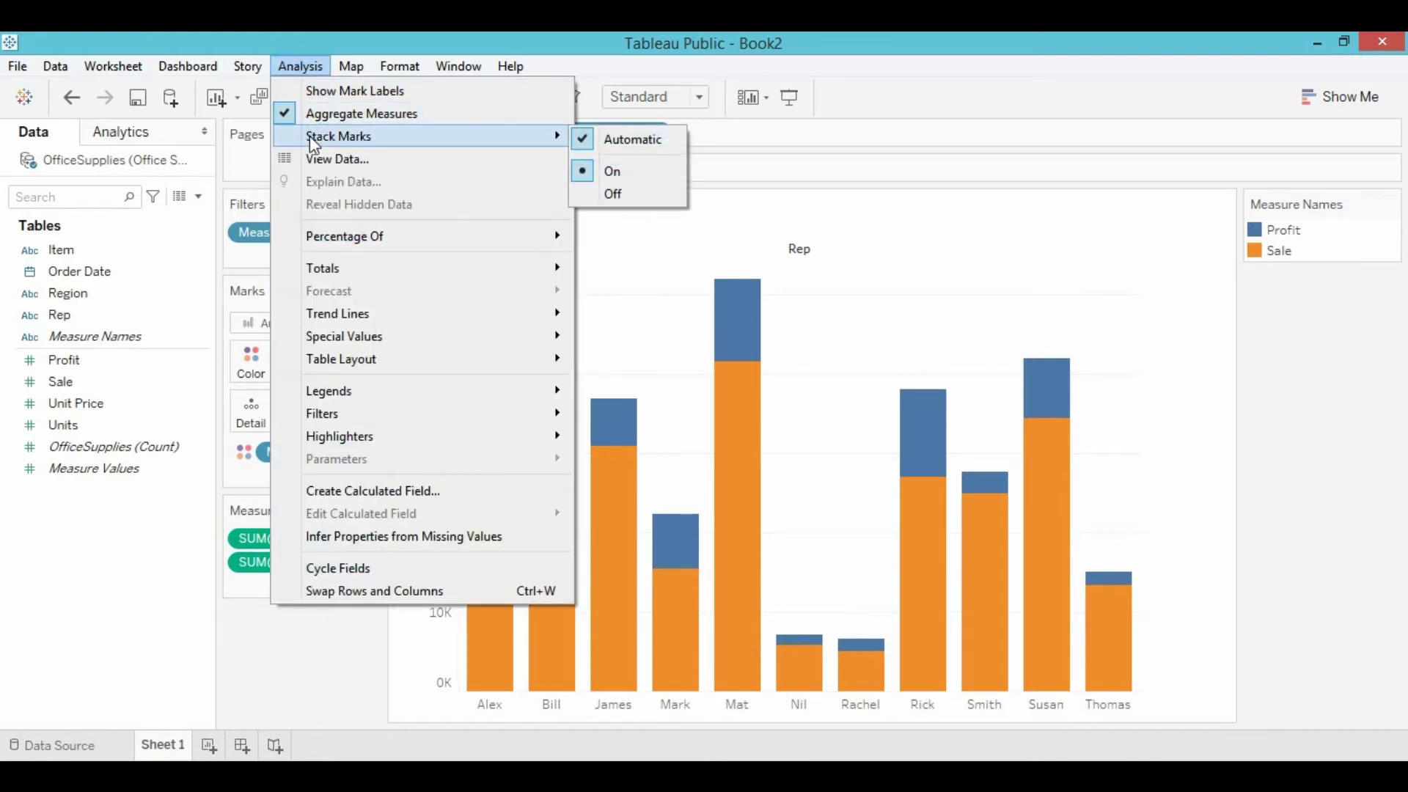
pyautogui.click(612, 192)
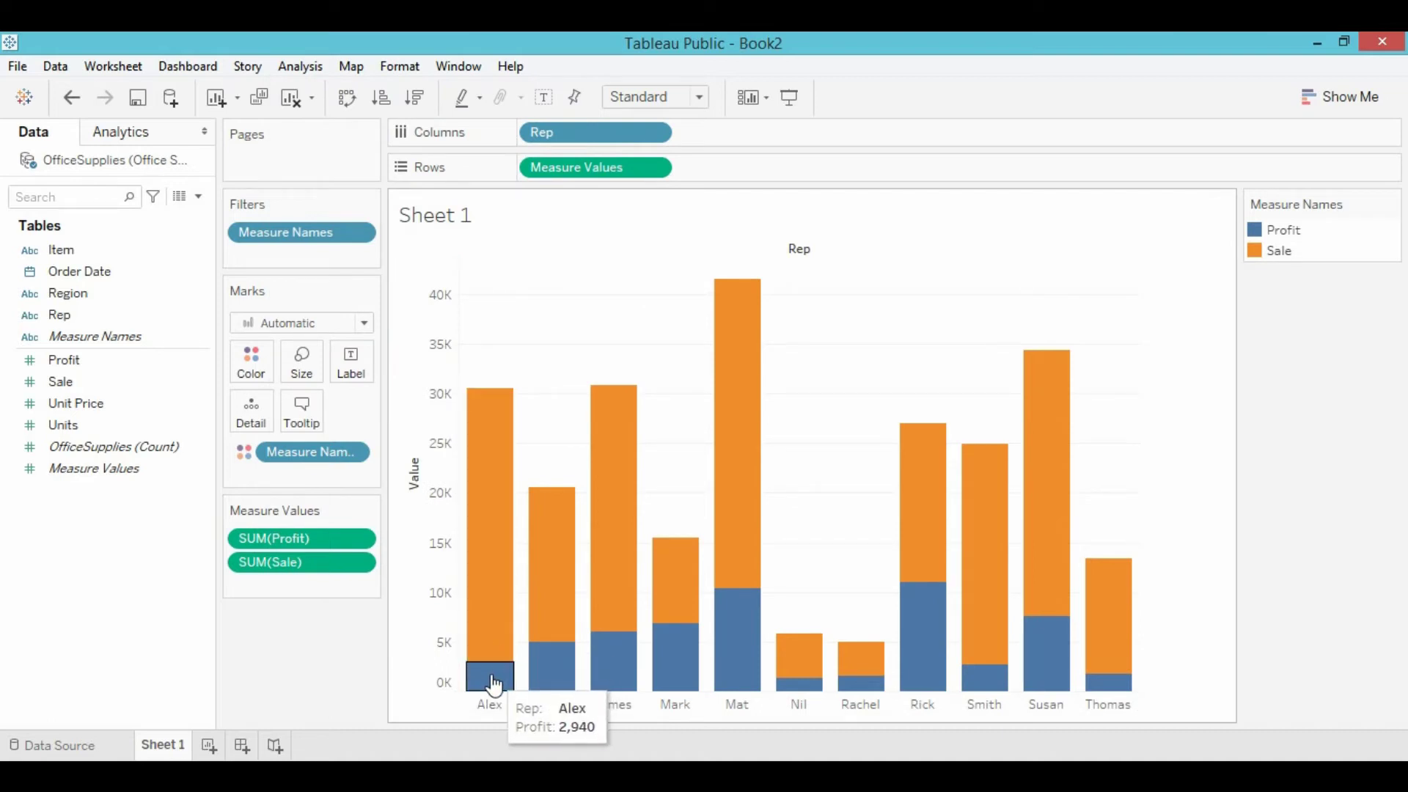
# - Examine where the first rep's overlapping Profit and Sale bars start and end on the value axis
pyautogui.moveTo(493, 569)
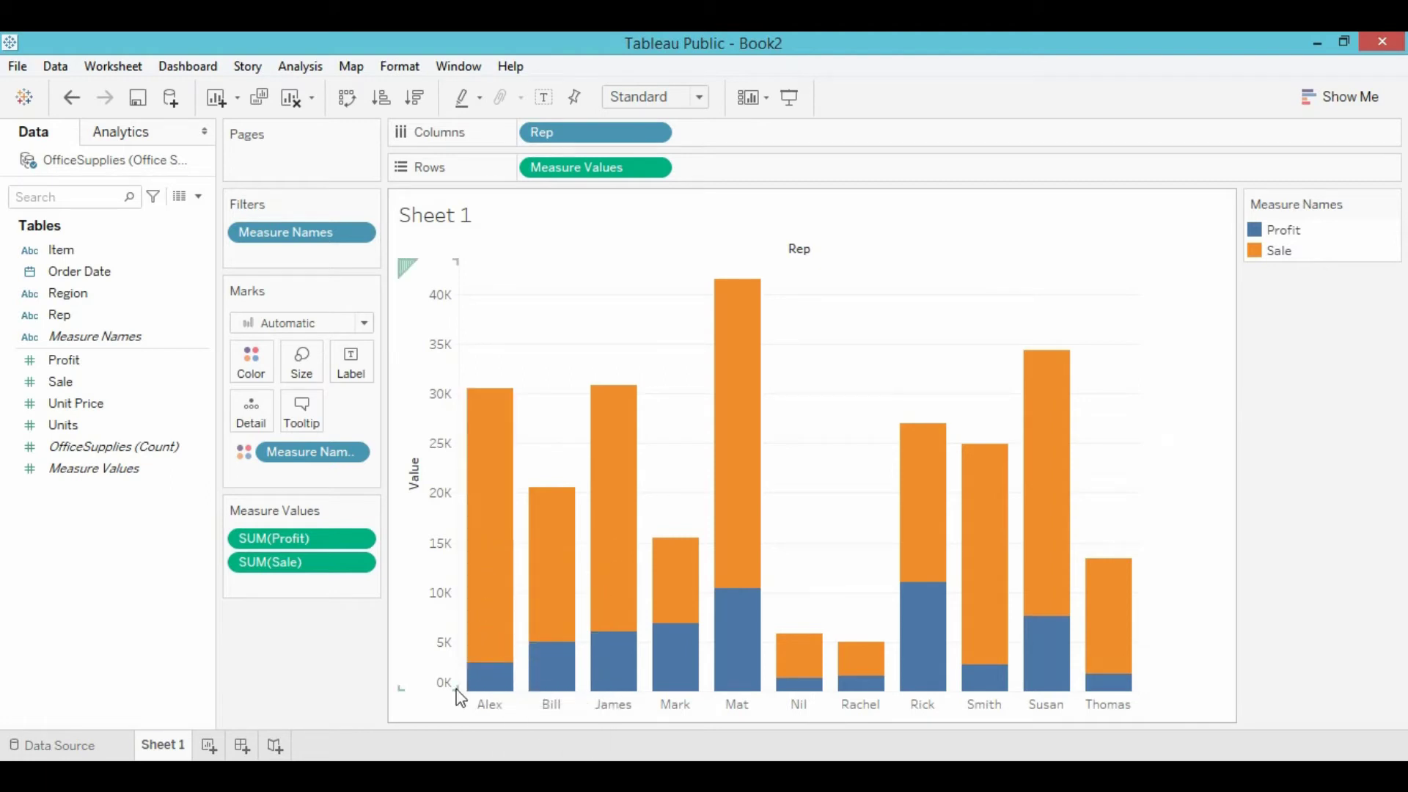
pyautogui.click(484, 678)
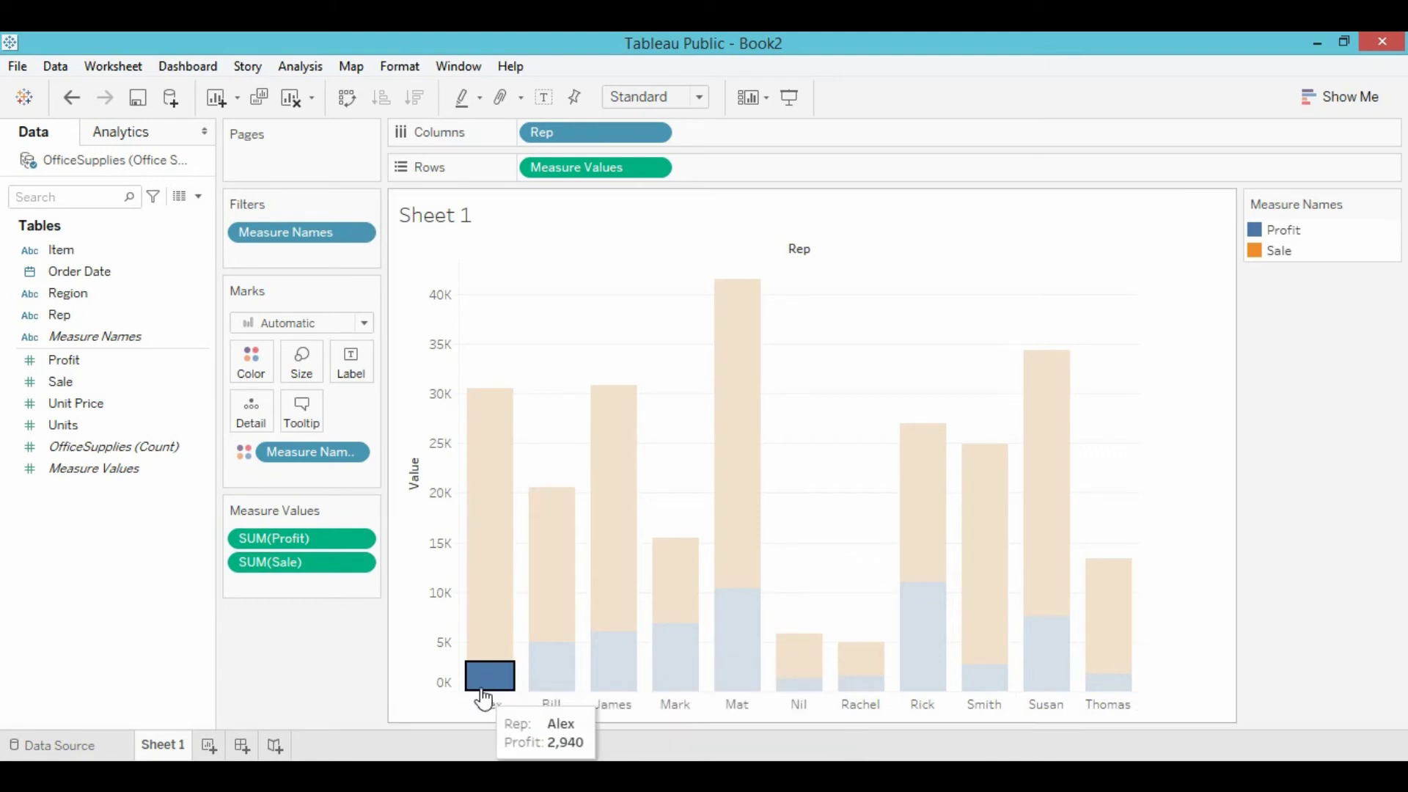
pyautogui.moveTo(488, 682)
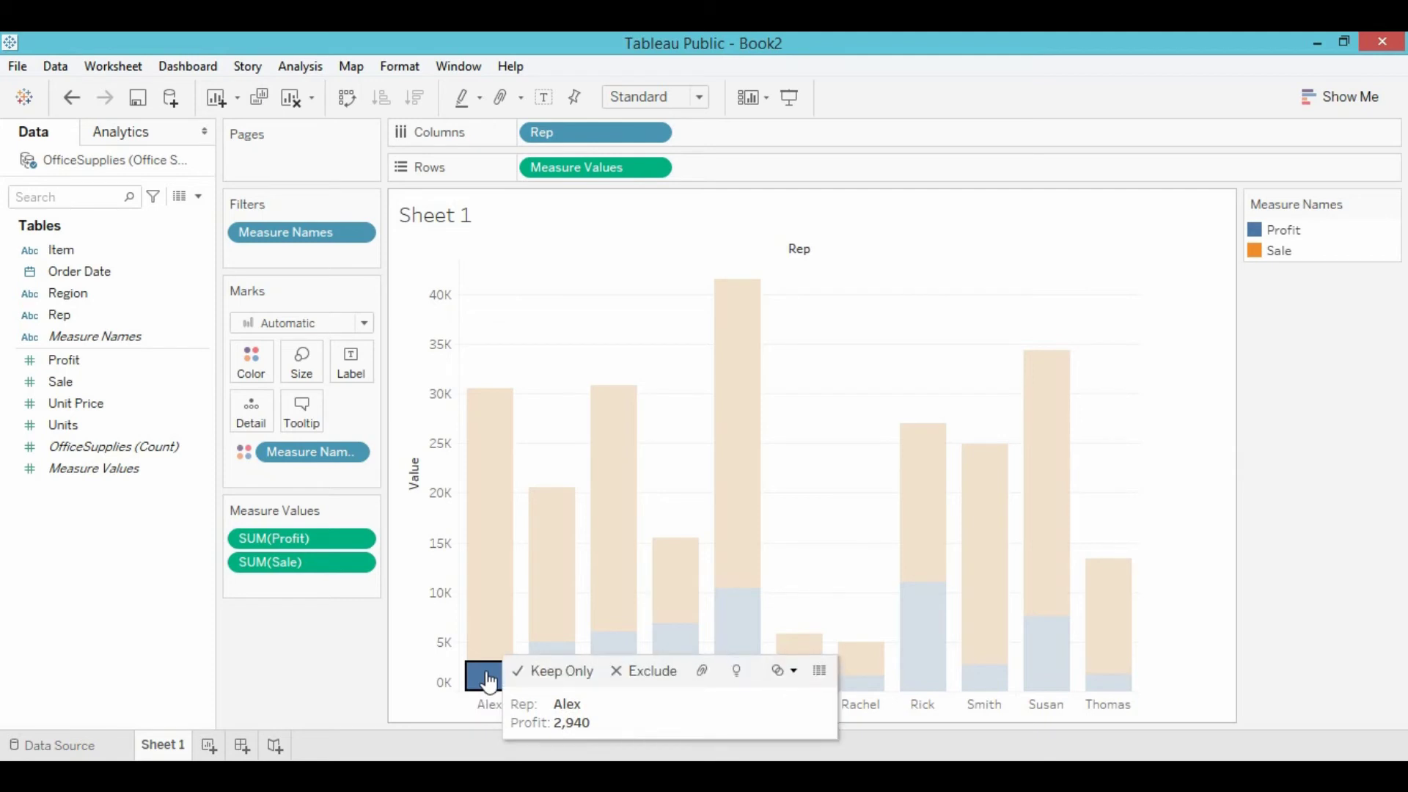
pyautogui.click(494, 608)
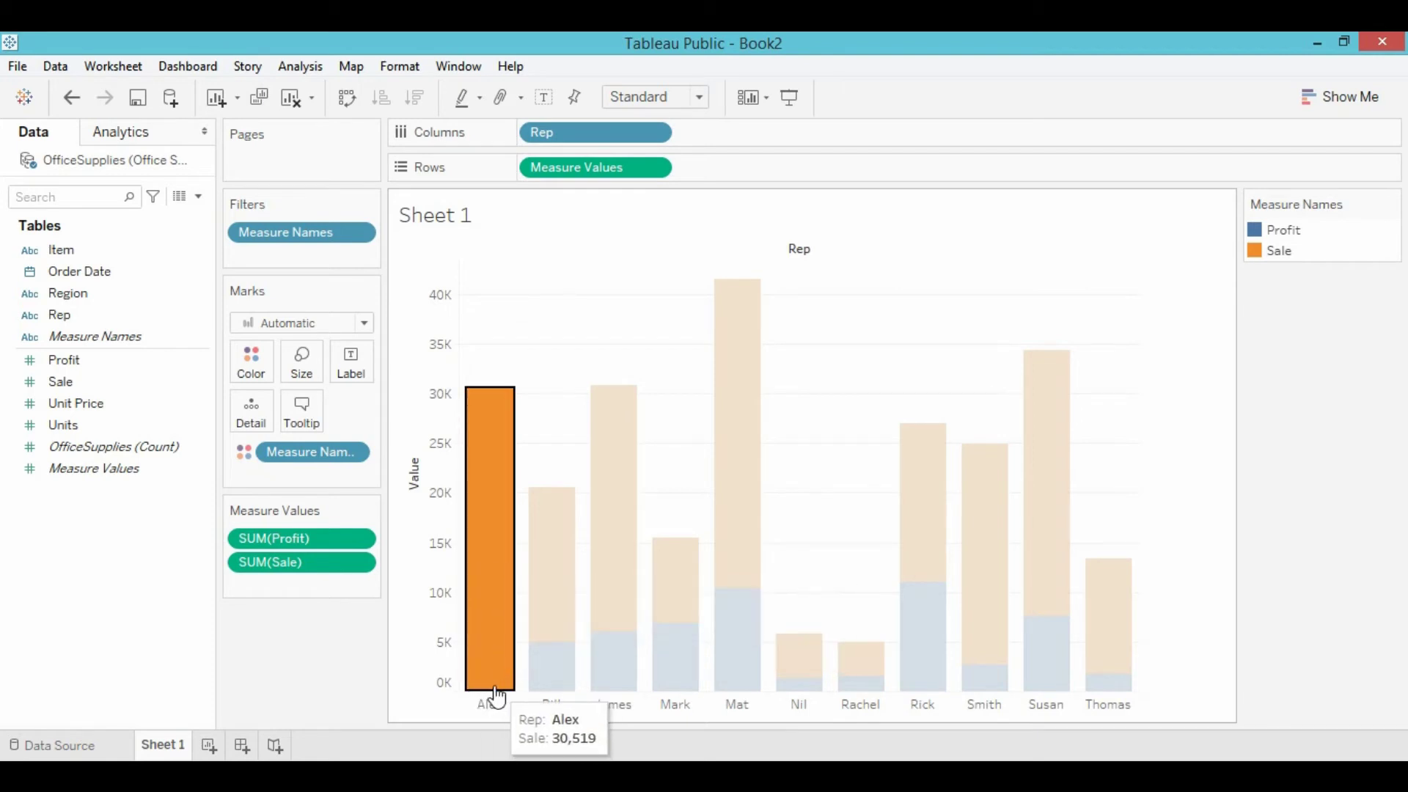
pyautogui.click(494, 645)
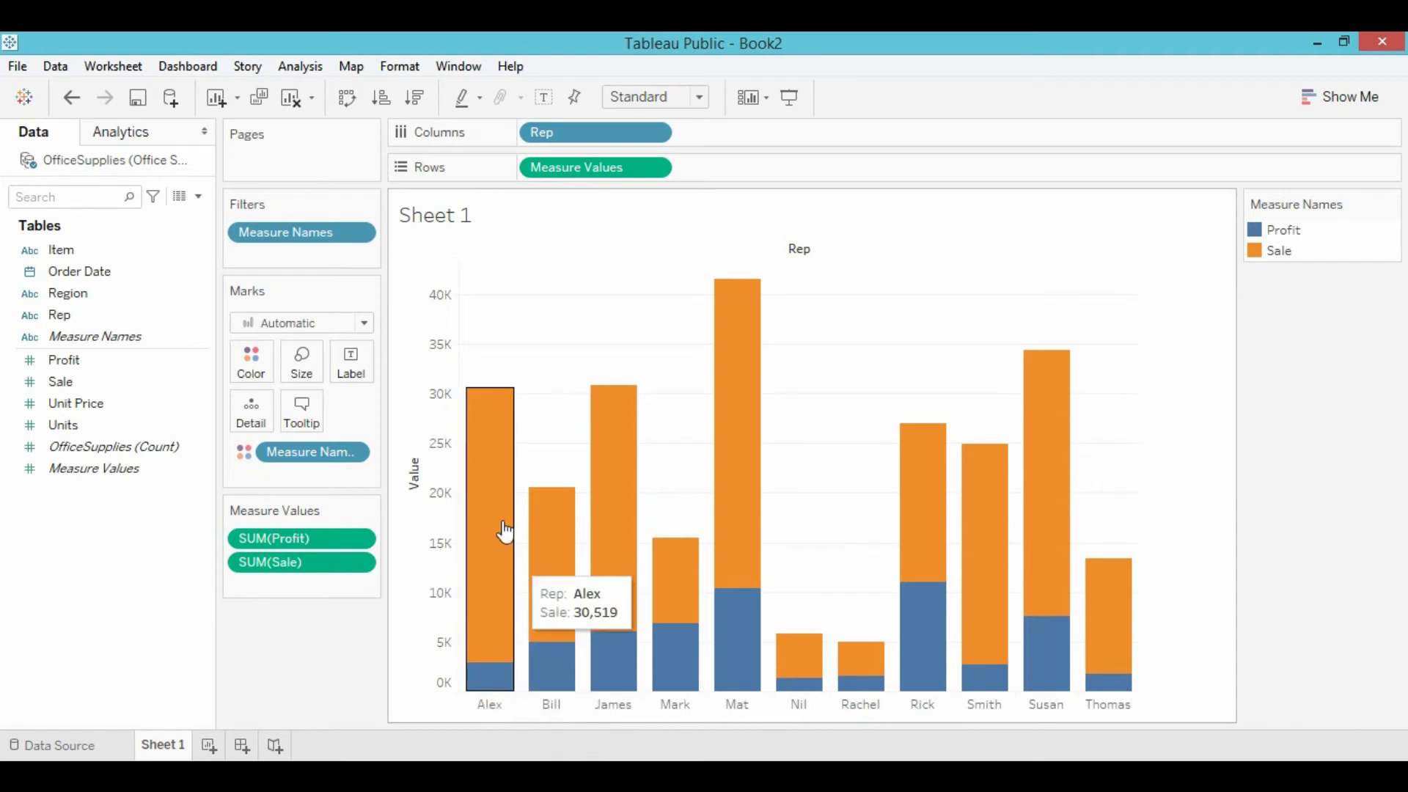
# - Assign Measure Names to Size so Profit shows as a narrow bar inside the wider Sale bar
pyautogui.click(99, 340)
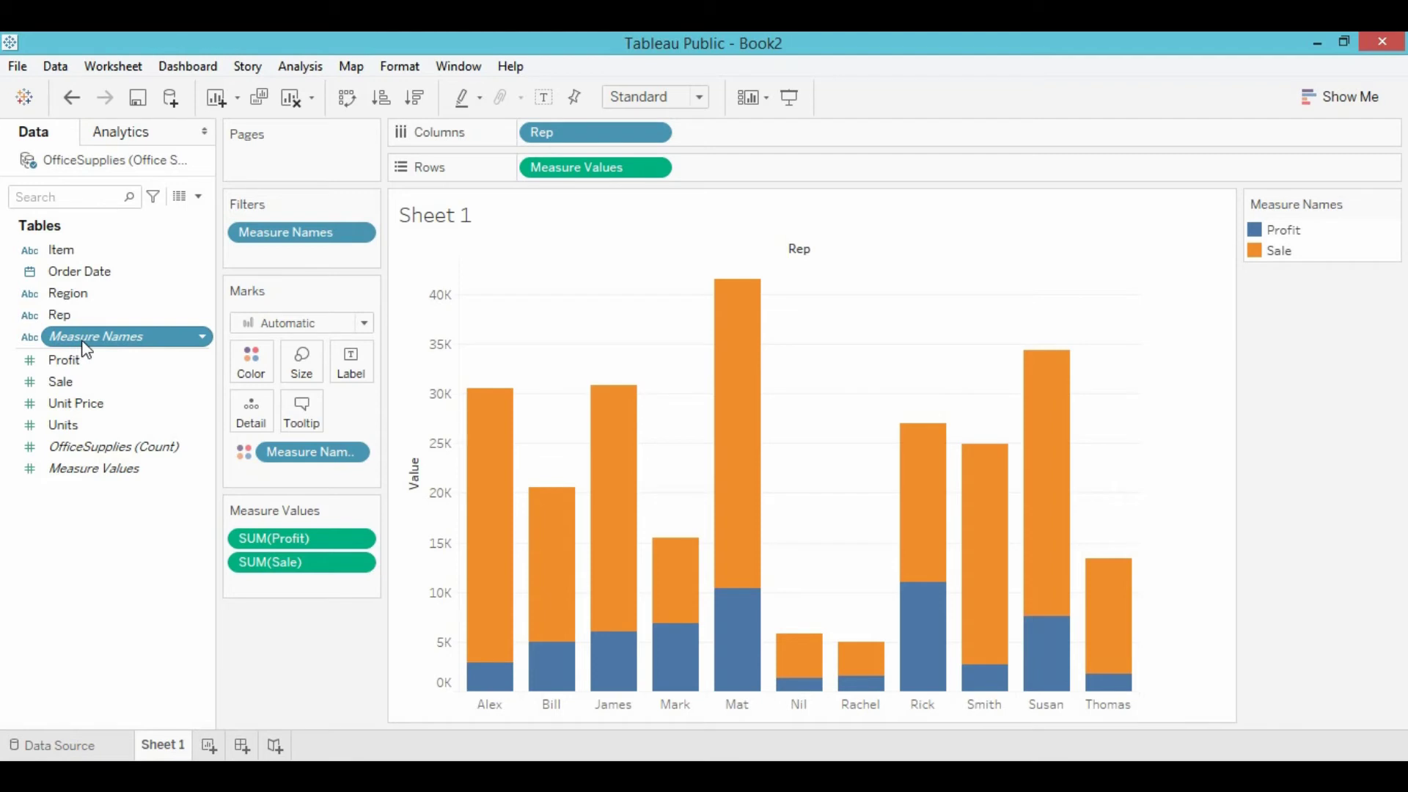
pyautogui.click(5, 453)
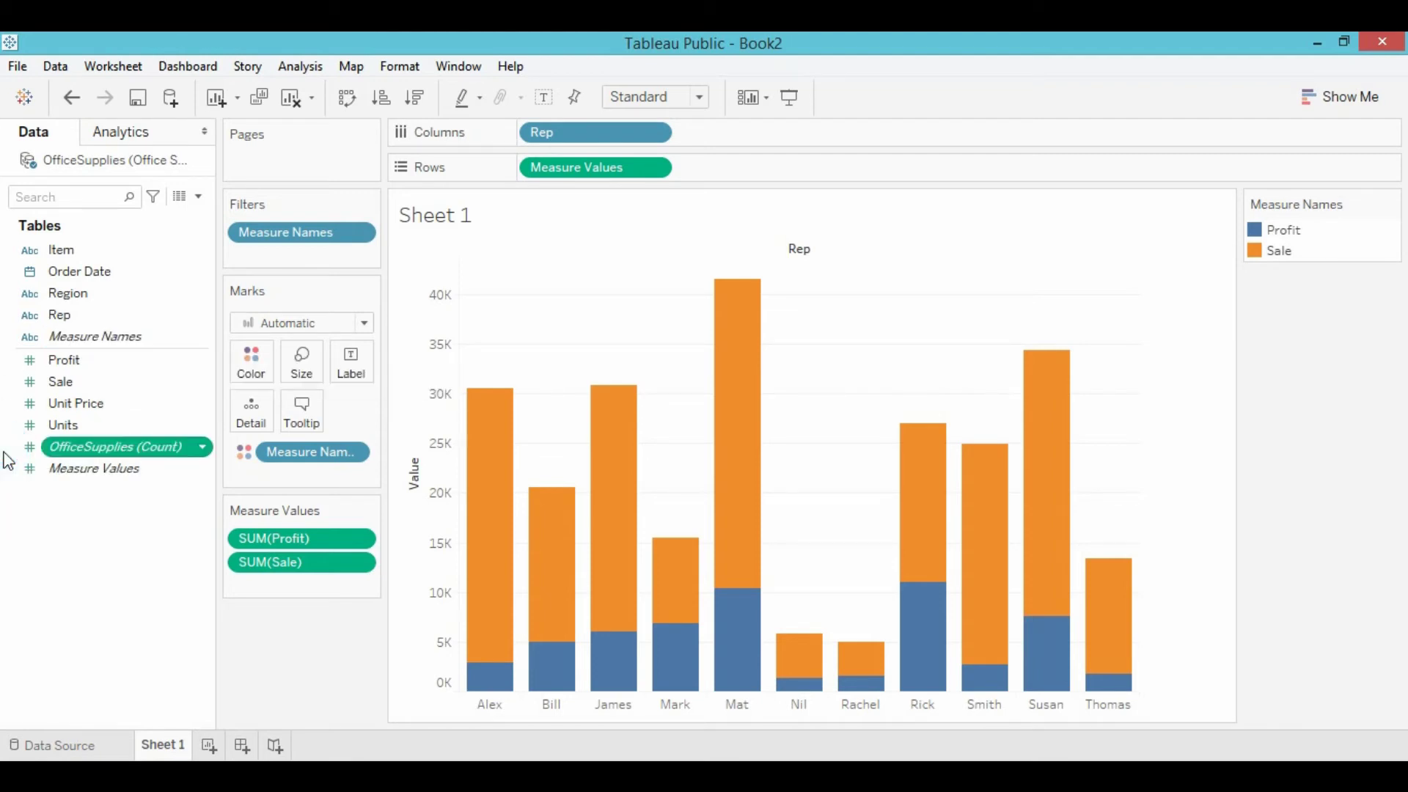
pyautogui.click(94, 336)
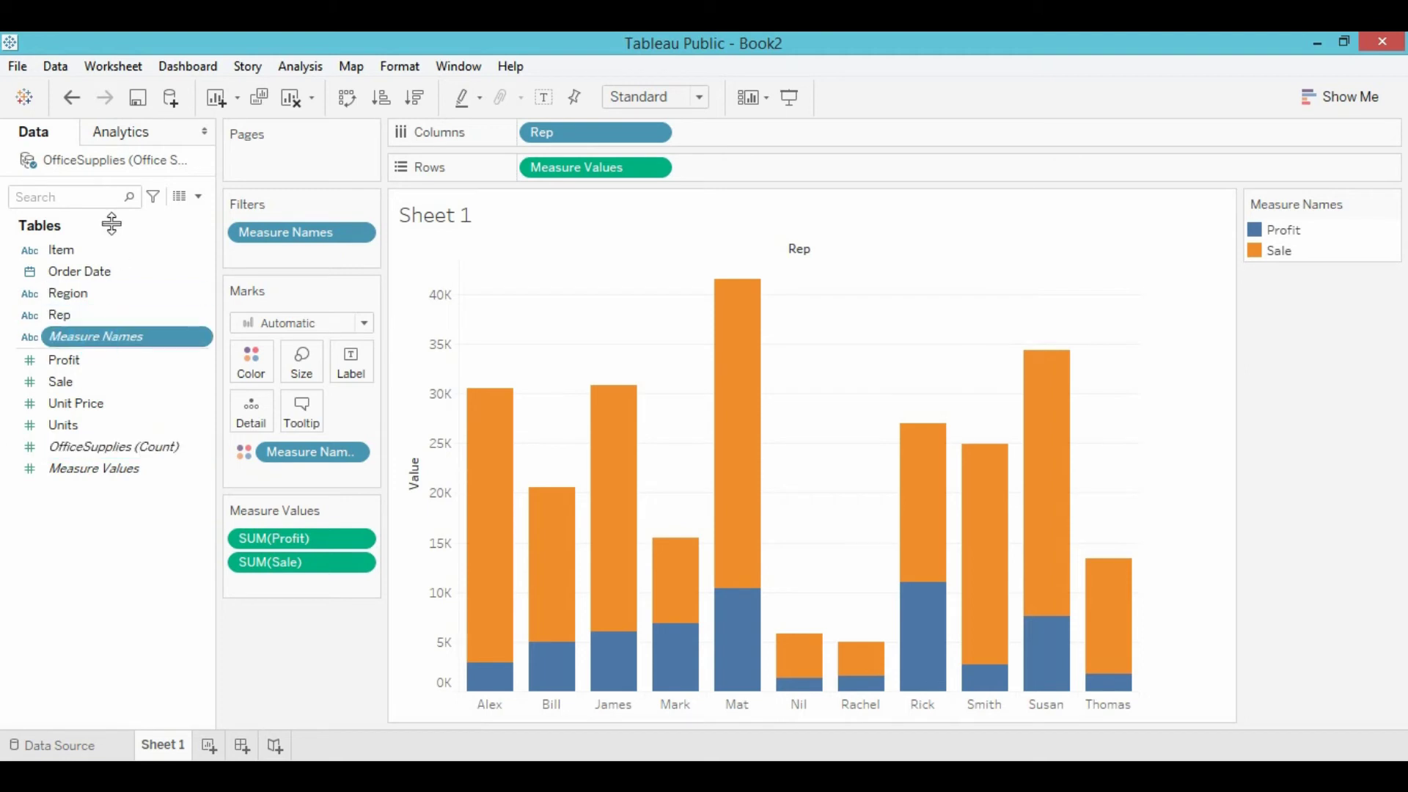
pyautogui.click(127, 339)
pyautogui.moveTo(137, 335); pyautogui.dragTo(297, 363)
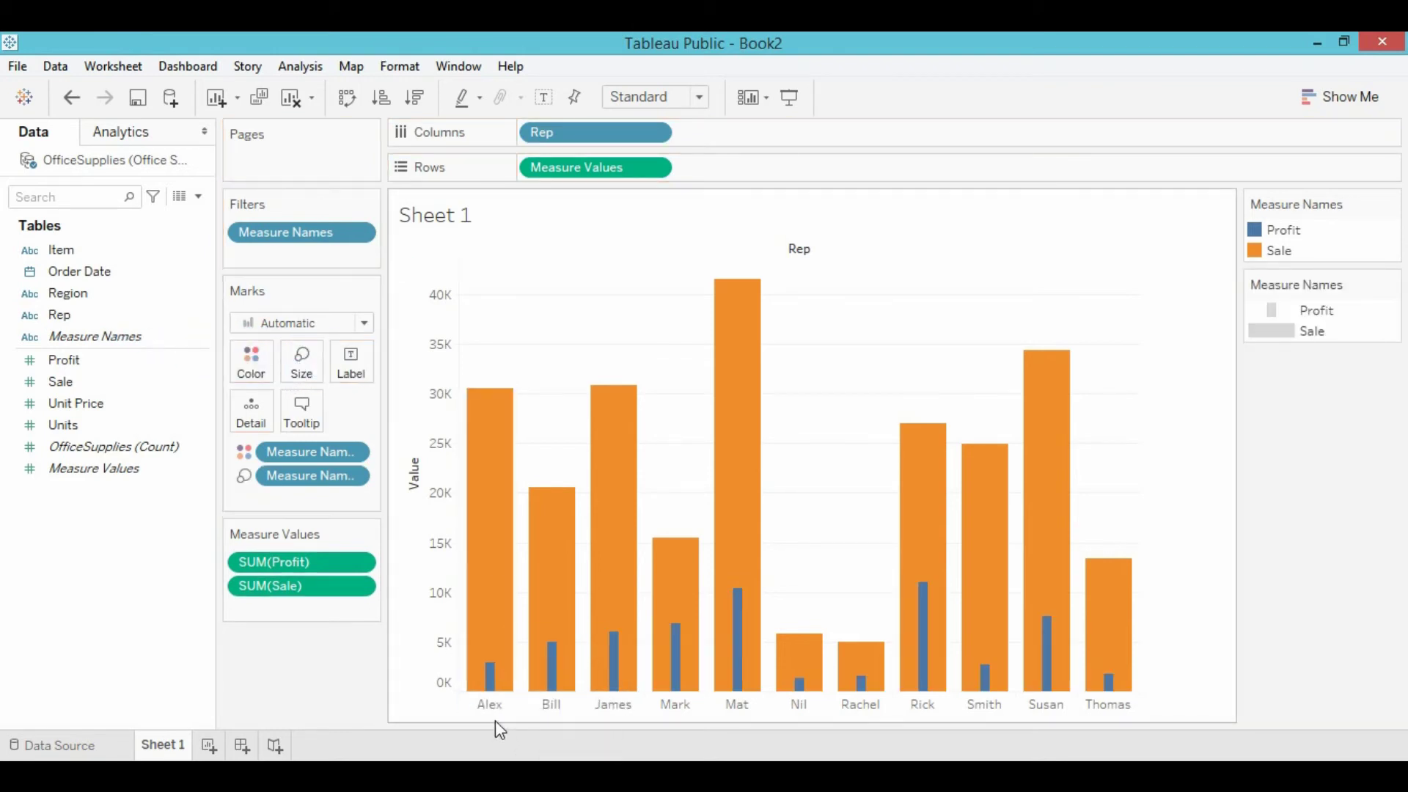
pyautogui.moveTo(493, 685)
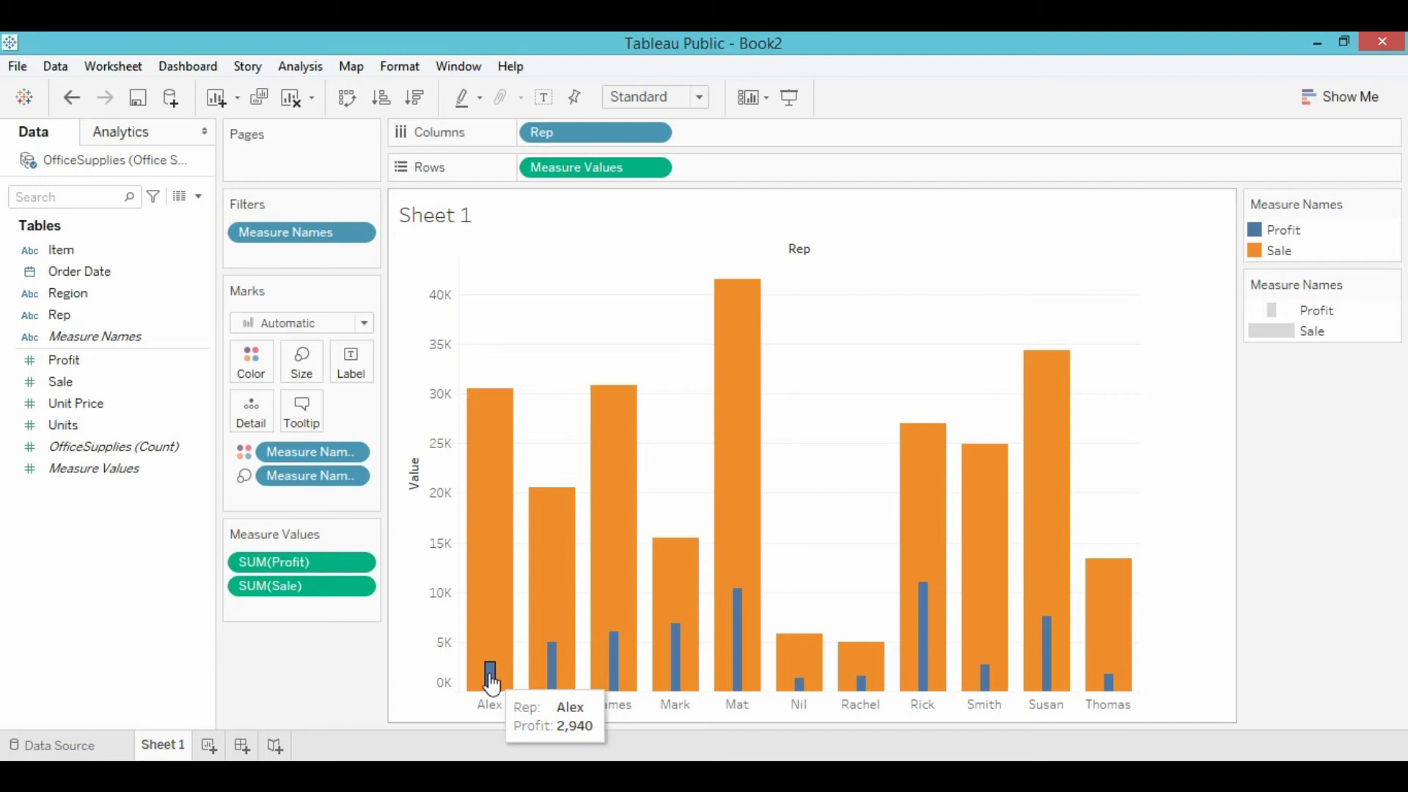
pyautogui.moveTo(484, 572)
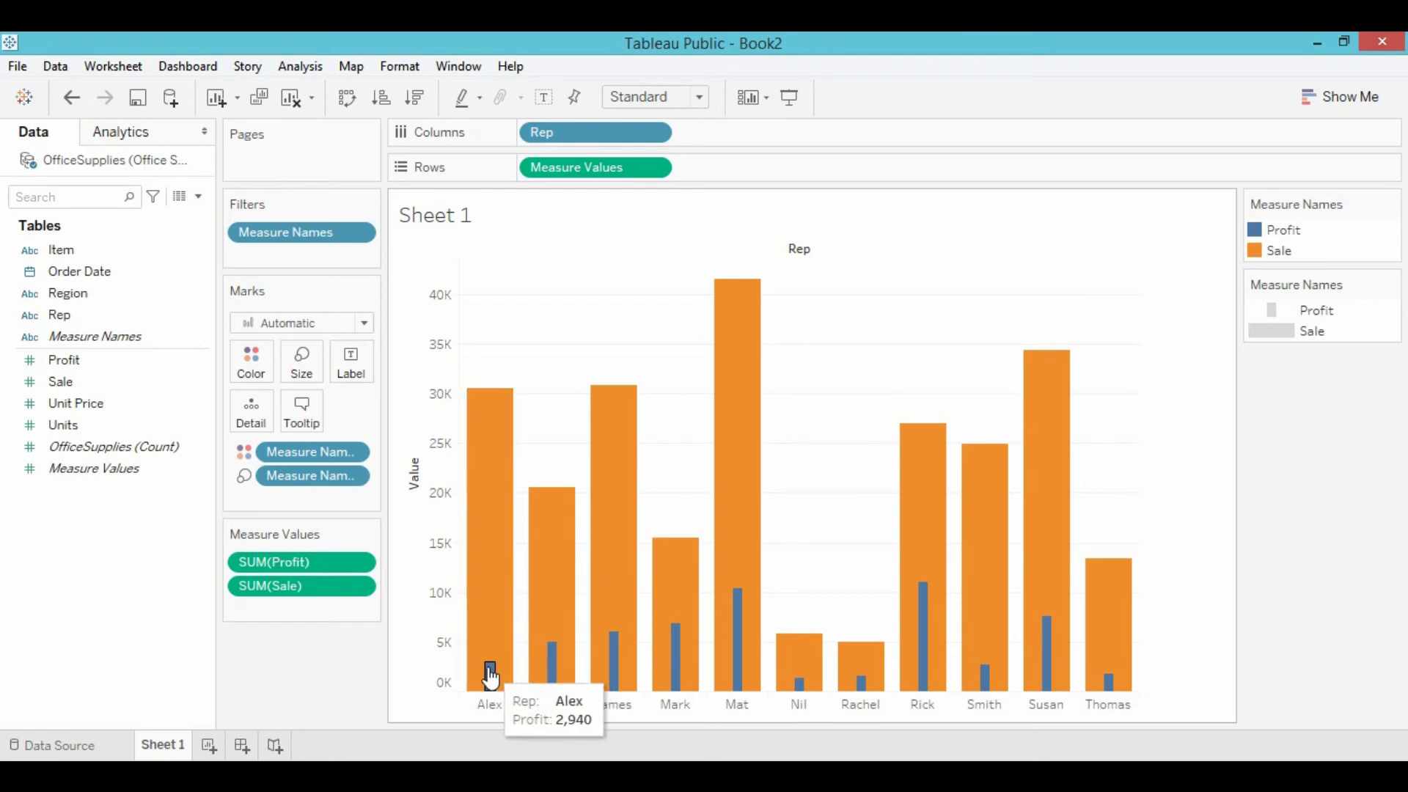
# - Switch to the Excel workbook and select the filtered rep's Profit values in H18:H81 to check their total
pyautogui.hotkey('alt', 'Tab')
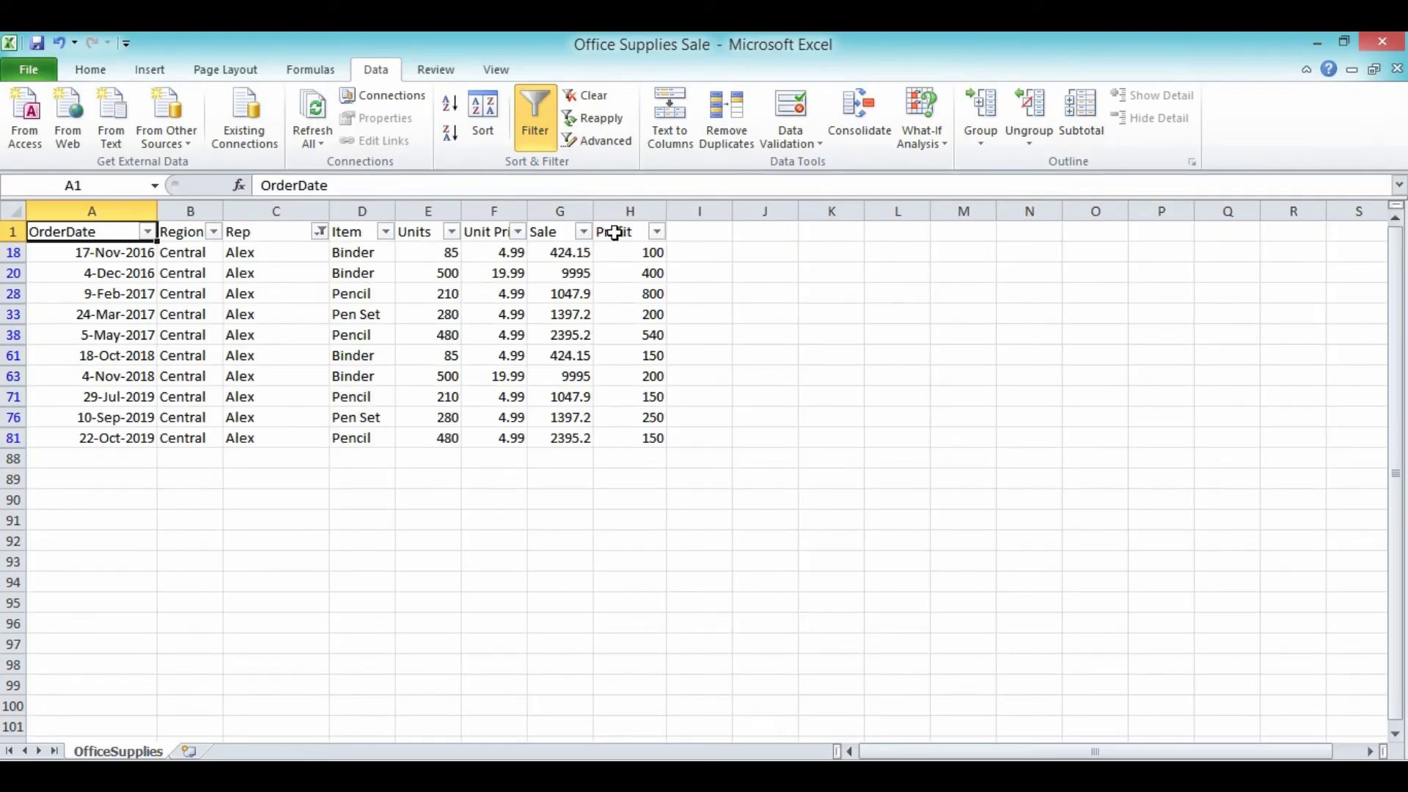
pyautogui.click(606, 260)
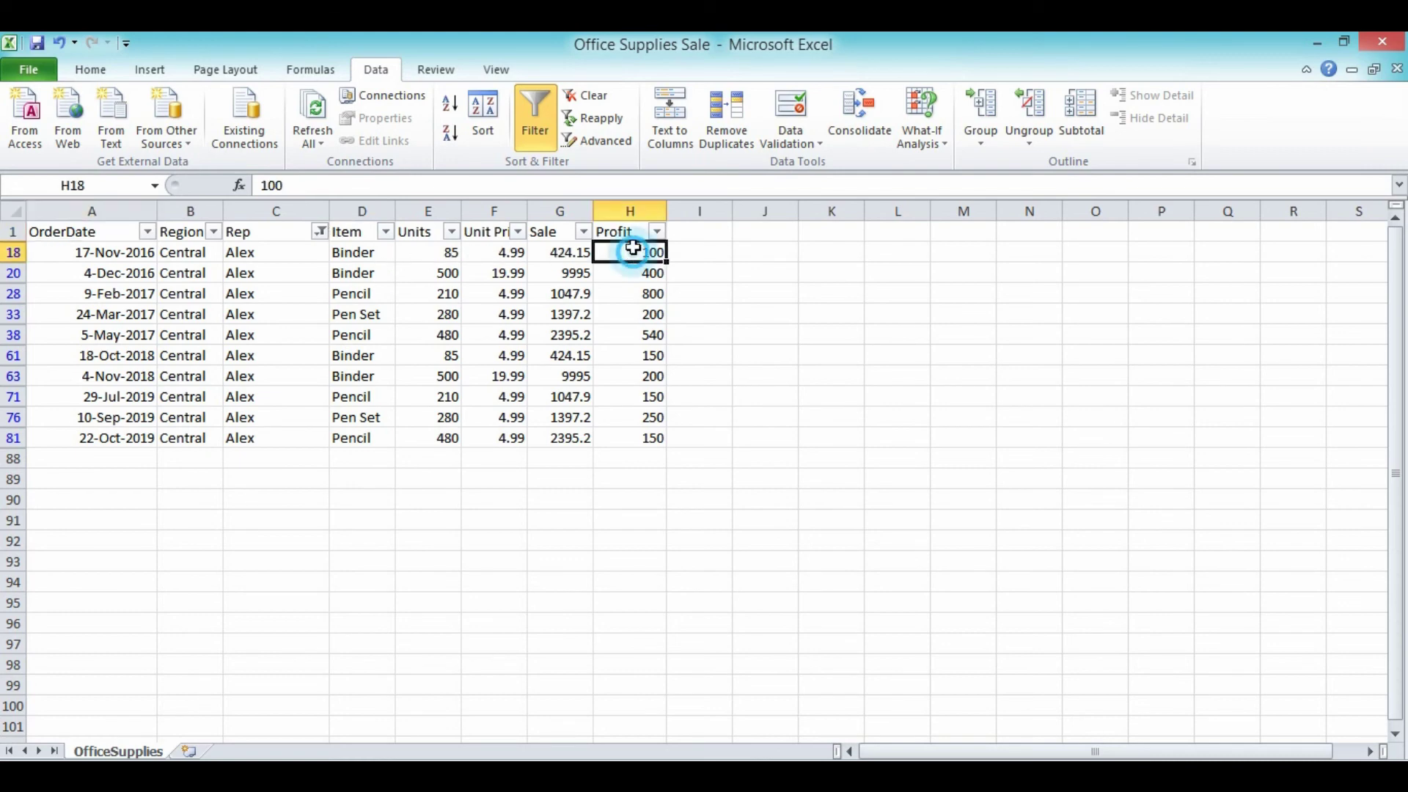
pyautogui.hotkey('shift', 'Down')
pyautogui.hotkey('shift', 'Down')
pyautogui.hotkey('shift', 'Down')
pyautogui.hotkey('shift', 'Down')
pyautogui.hotkey('shift', 'Down')
pyautogui.hotkey('shift', 'Down')
pyautogui.hotkey('shift', 'Down')
pyautogui.hotkey('shift', 'Down')
pyautogui.hotkey('shift', 'Down')
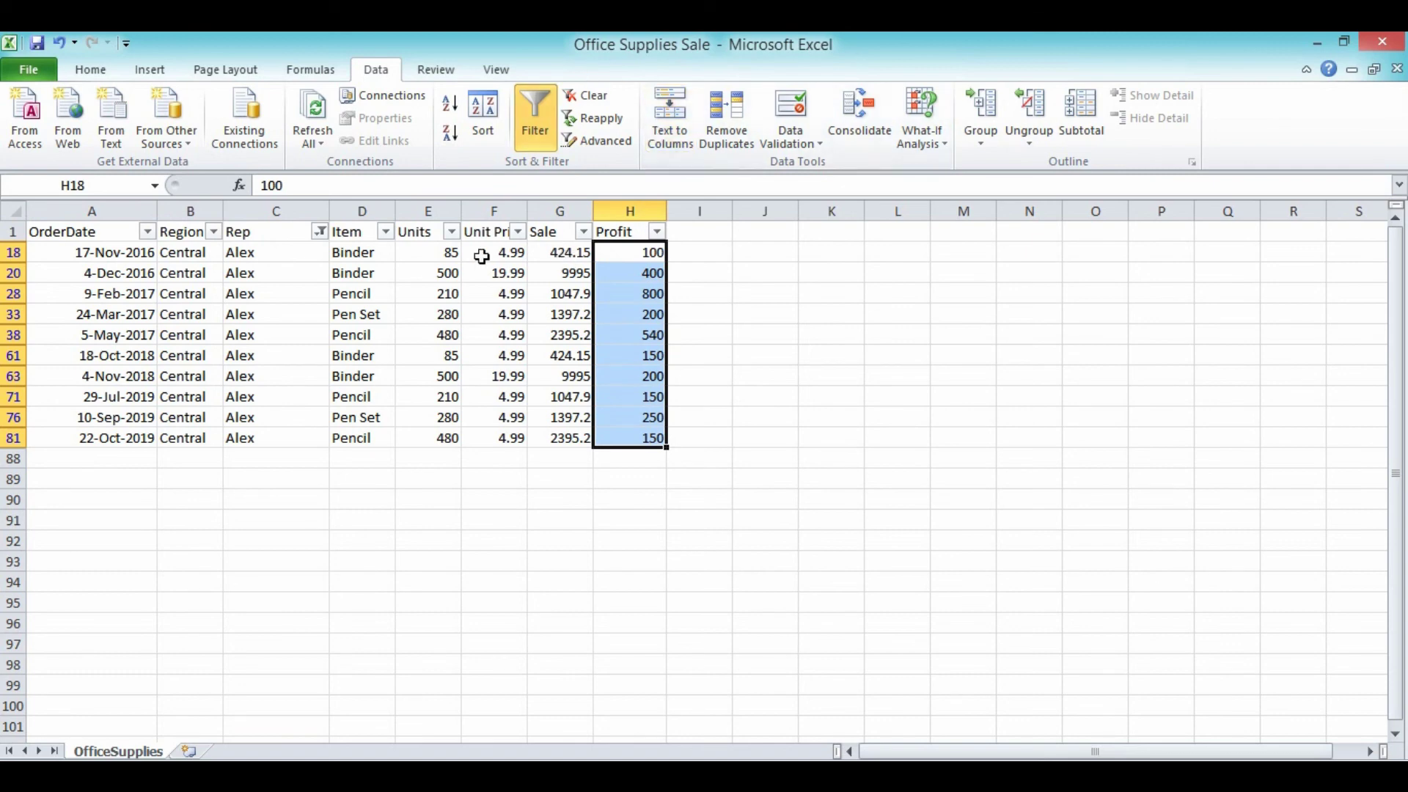
# - Select the filtered rep's Sale values in G18:G81 to check their total, and clear the selection
pyautogui.click(549, 253)
pyautogui.hotkey('shift', 'Down')
pyautogui.hotkey('shift', 'Down')
pyautogui.hotkey('shift', 'Down')
pyautogui.hotkey('shift', 'Down')
pyautogui.hotkey('shift', 'Down')
pyautogui.hotkey('shift', 'Down')
pyautogui.hotkey('shift', 'Down')
pyautogui.hotkey('shift', 'Down')
pyautogui.hotkey('shift', 'Down')
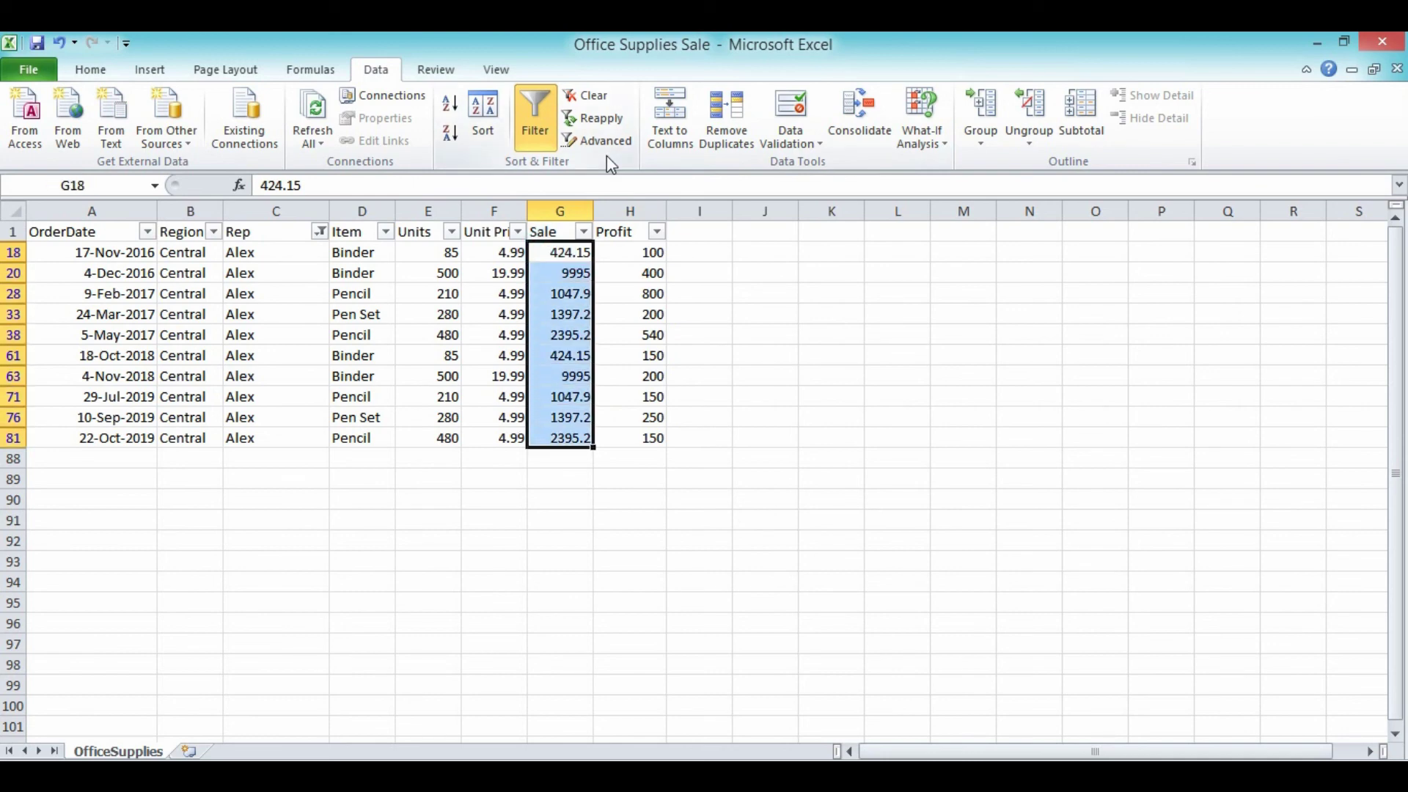
pyautogui.click(536, 277)
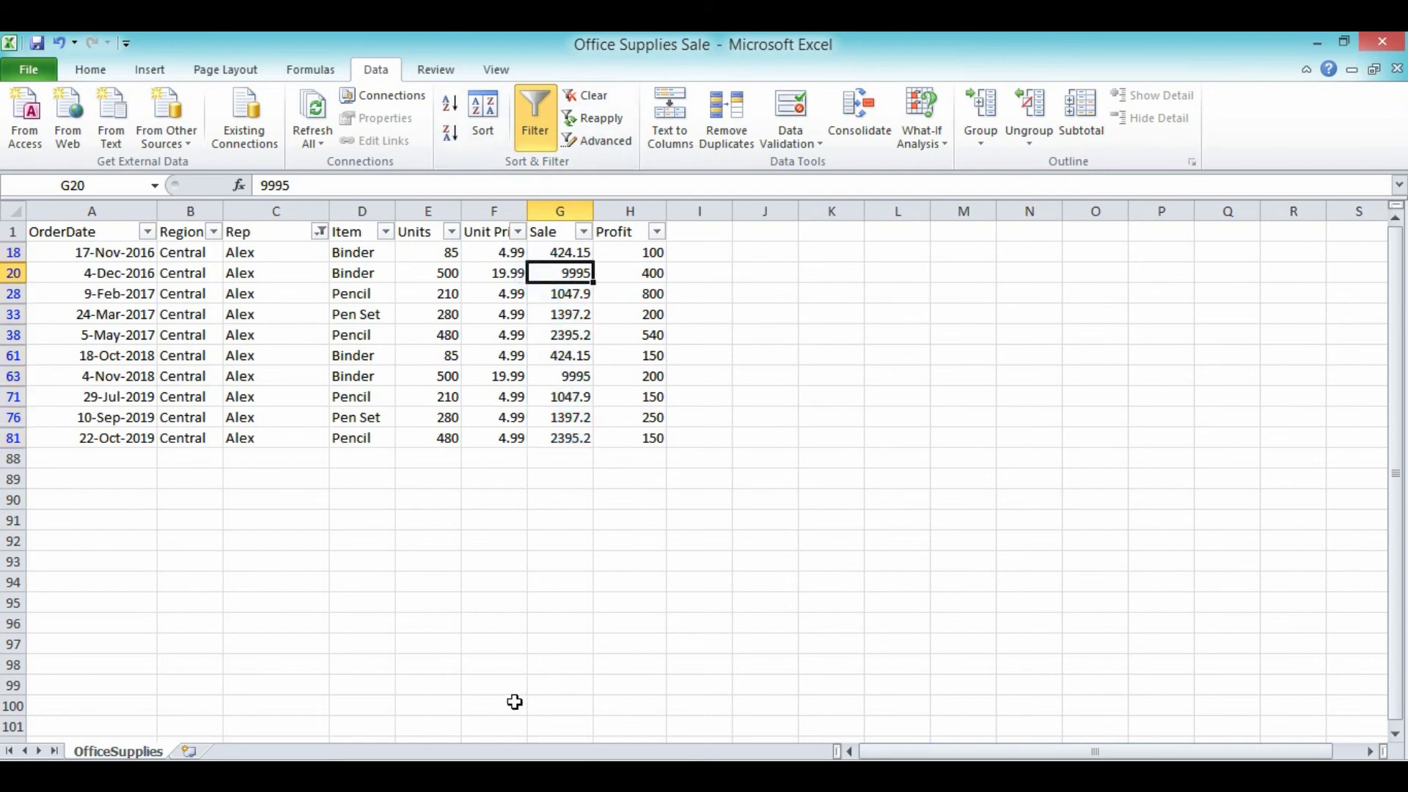